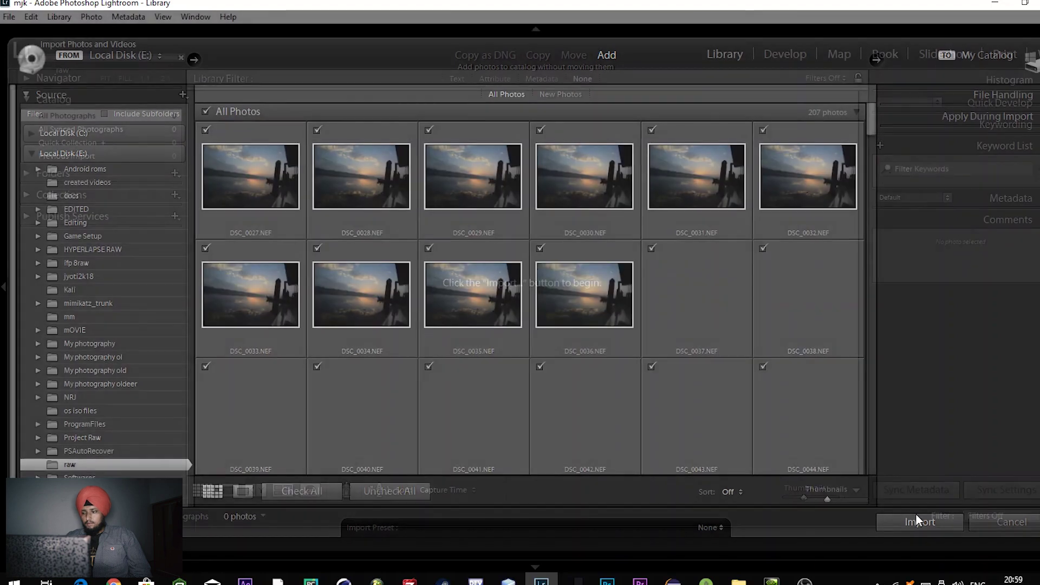
Import the raw folder's photos at their current location and open DSC_0027.NEF in the Develop module.
left_click(919, 522)
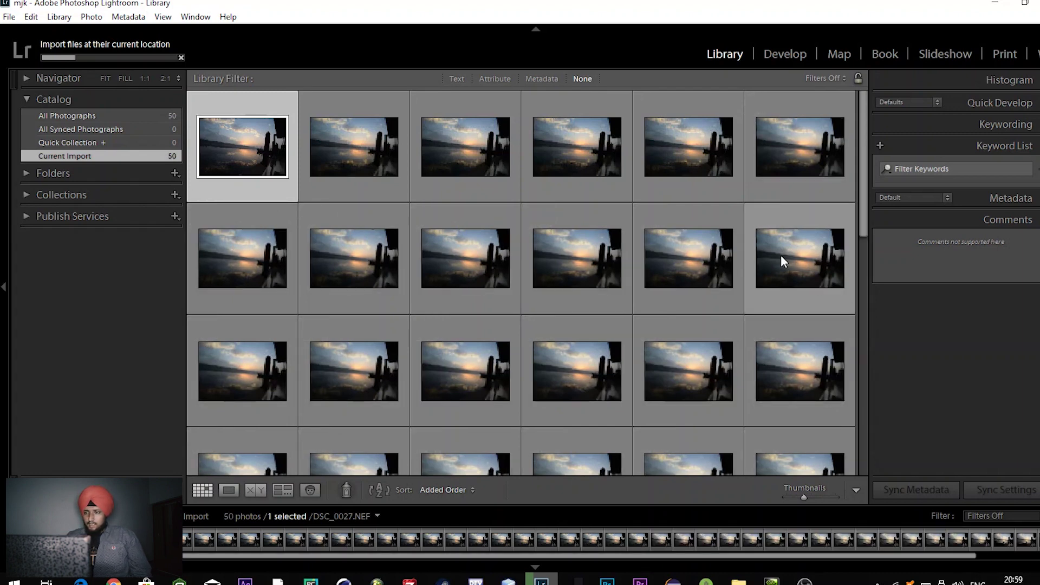
double_click(258, 143)
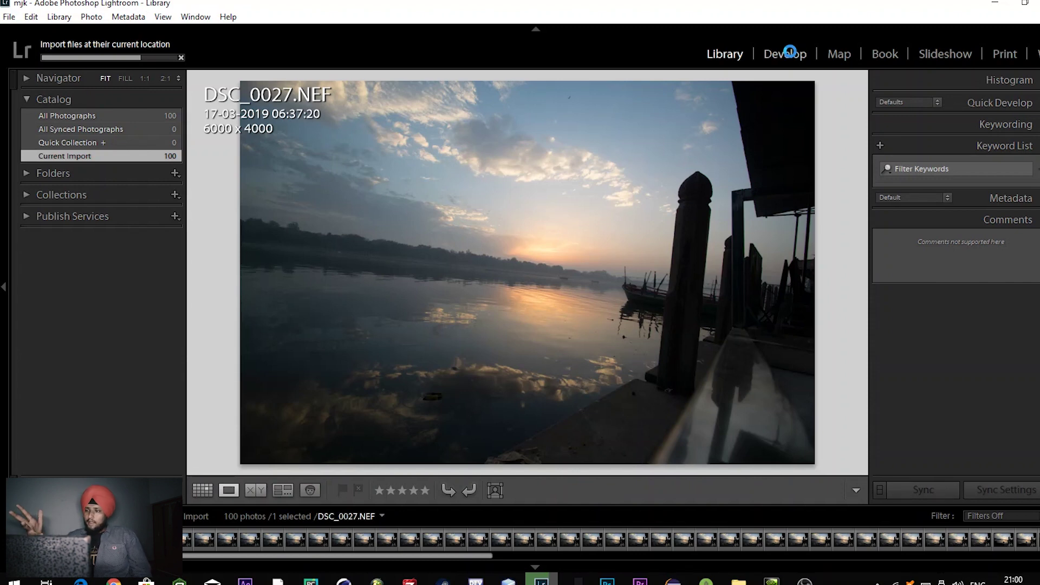
left_click(790, 52)
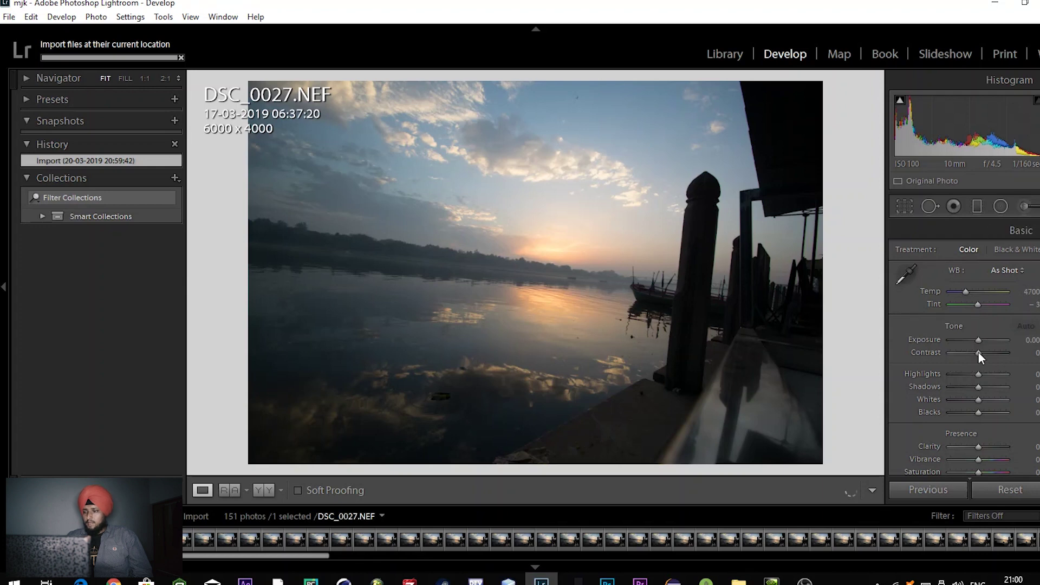
Set DSC_0027.NEF's contrast to +86 and temperature to 6167, trying a brighter exposure before bringing it back to about neutral.
left_click(1002, 352)
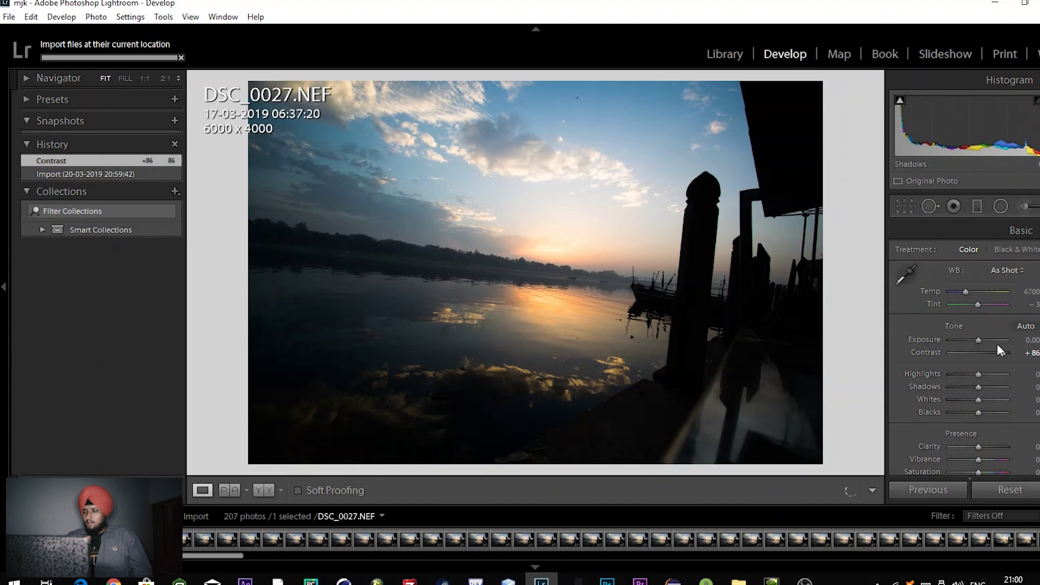
left_click(996, 341)
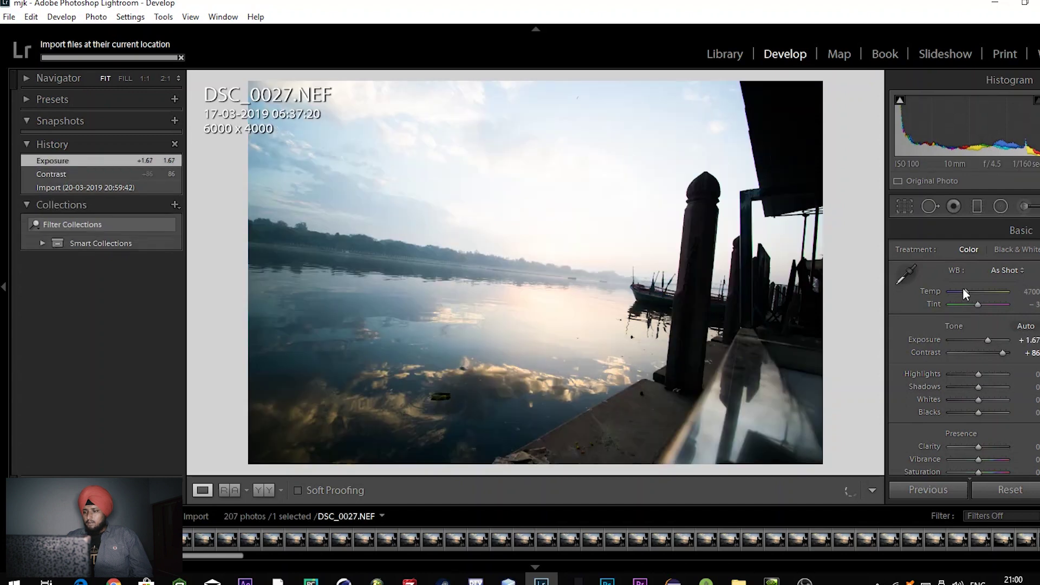
left_click_drag(963, 291, 972, 294)
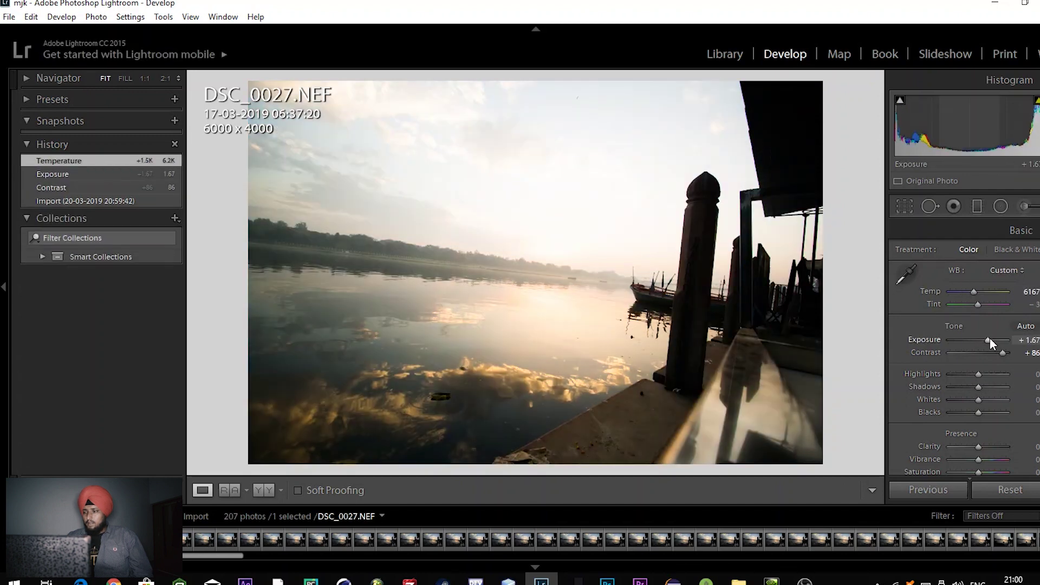
left_click_drag(990, 338, 979, 339)
Synchronize all of DSC_0027.NEF's develop settings, including local adjustments and spot removal, to every photo in the library grid.
left_click(736, 54)
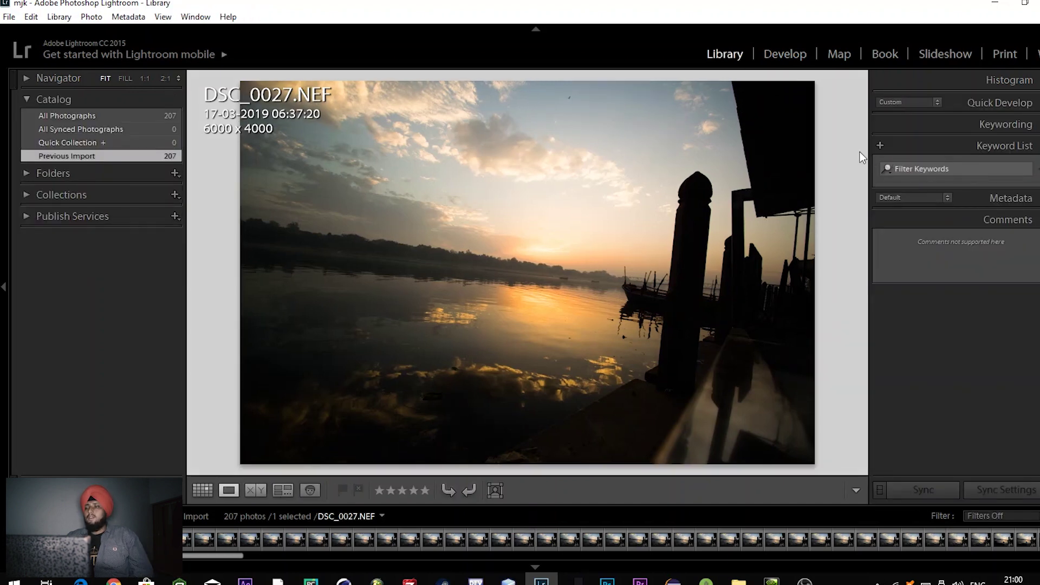
key("g")
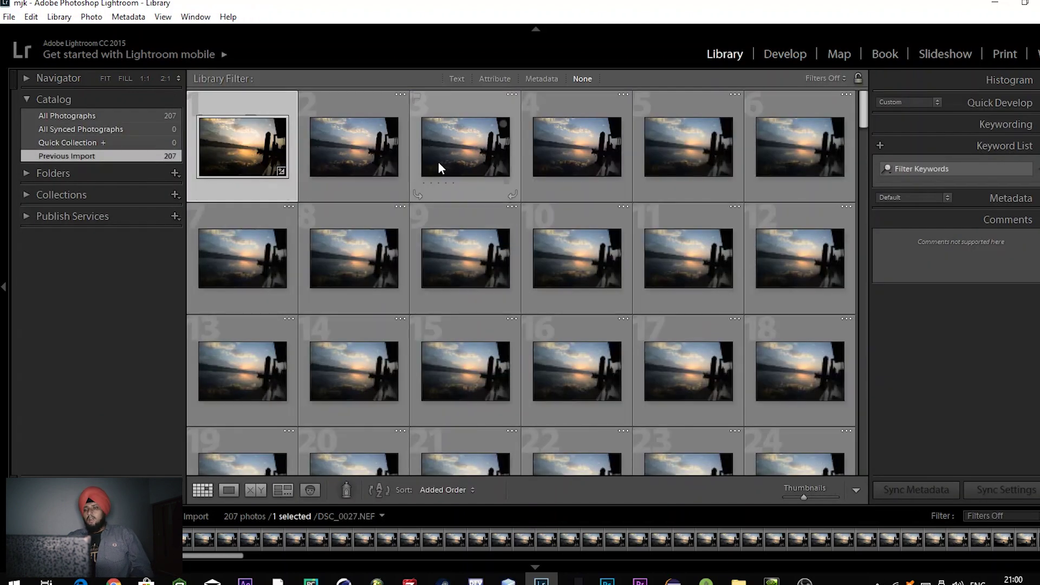
key("ctrl+a")
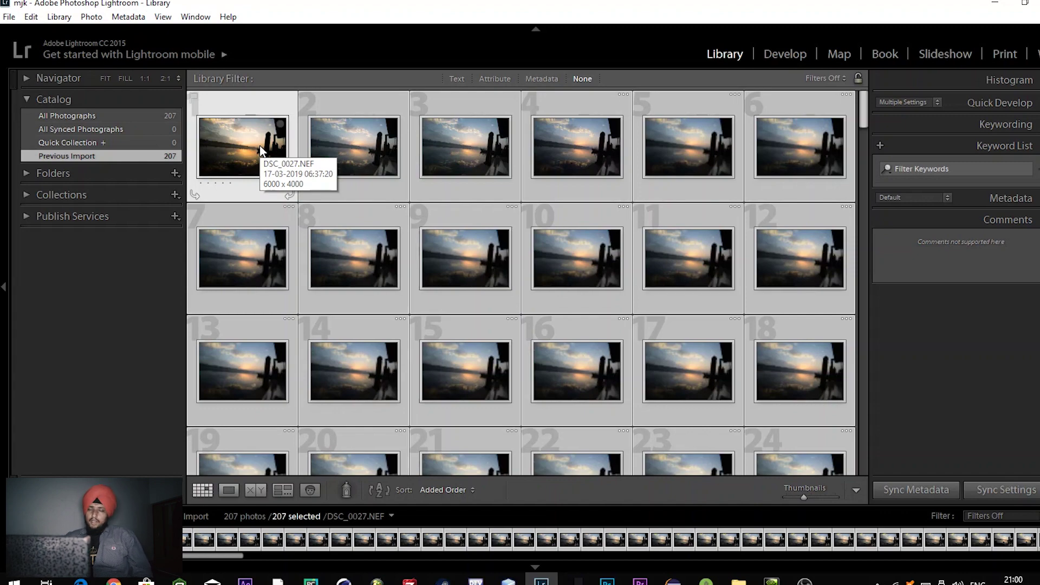
left_click(978, 489)
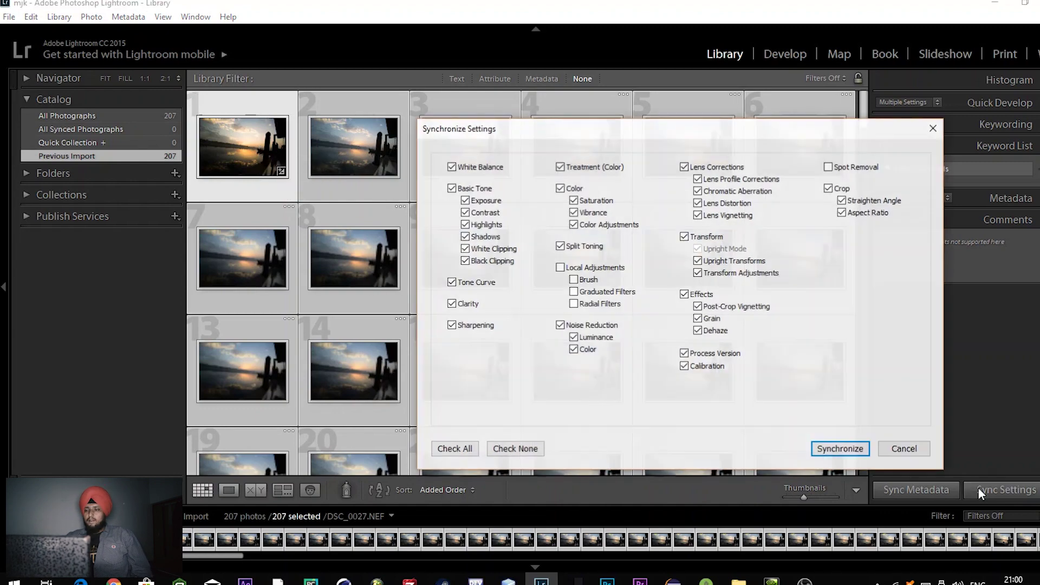
left_click(475, 450)
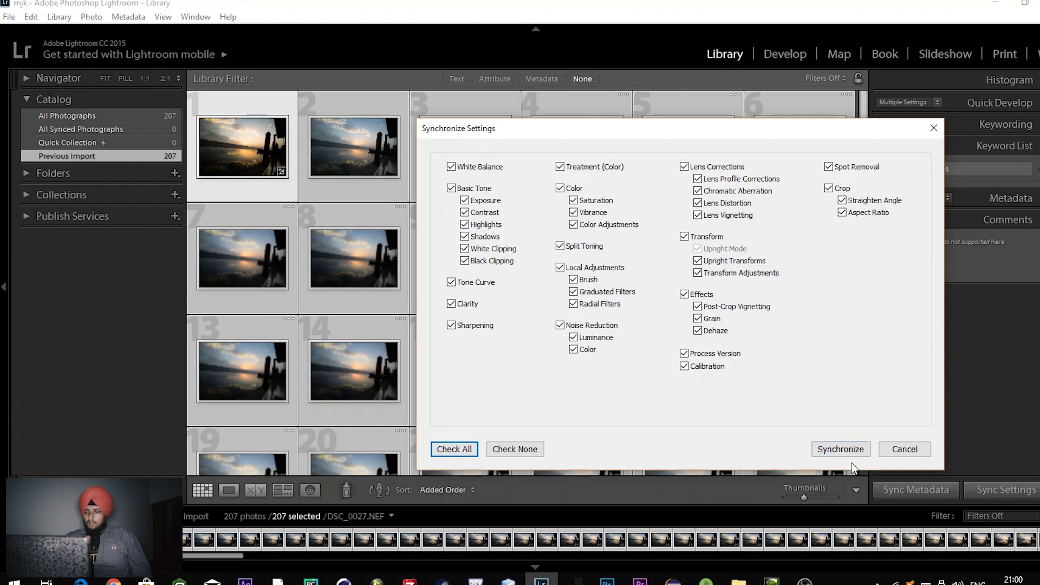
left_click(840, 448)
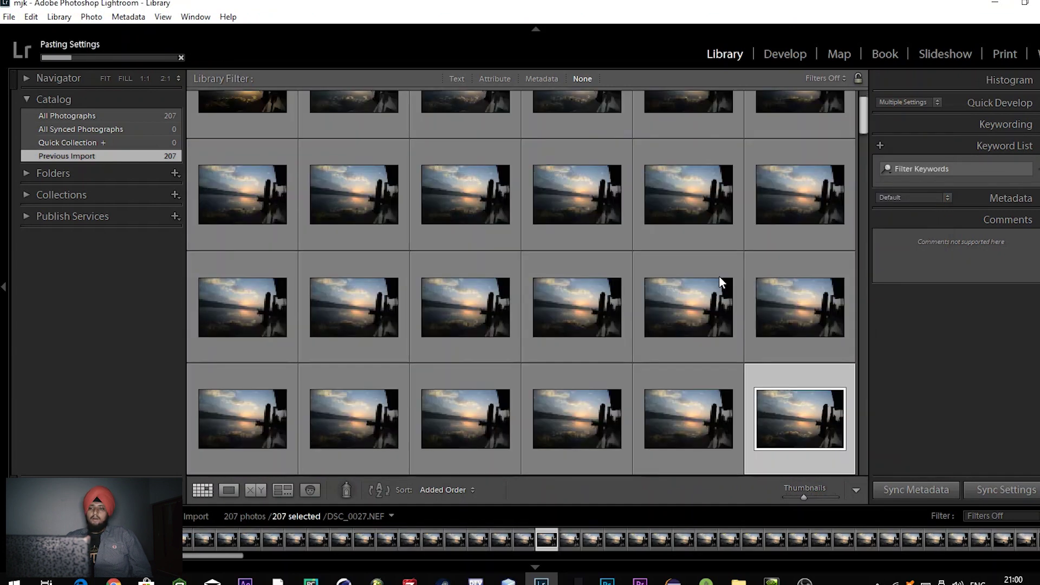
Check the synchronized look across the library thumbnails and on the second photo, then return to the grid.
key("ctrl+shift+d")
left_click_drag(863, 116, 847, 71)
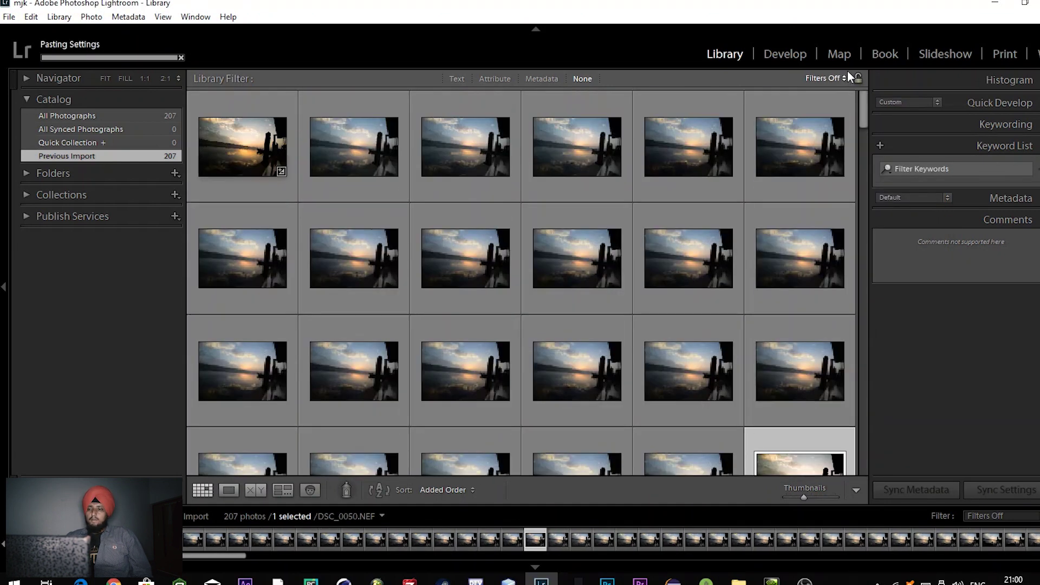
double_click(351, 151)
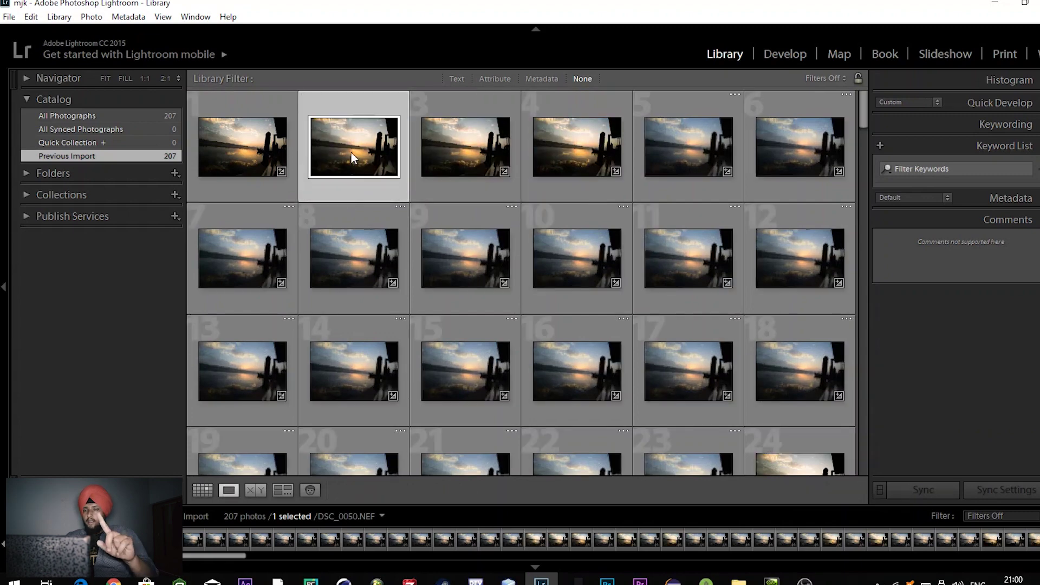
key("g")
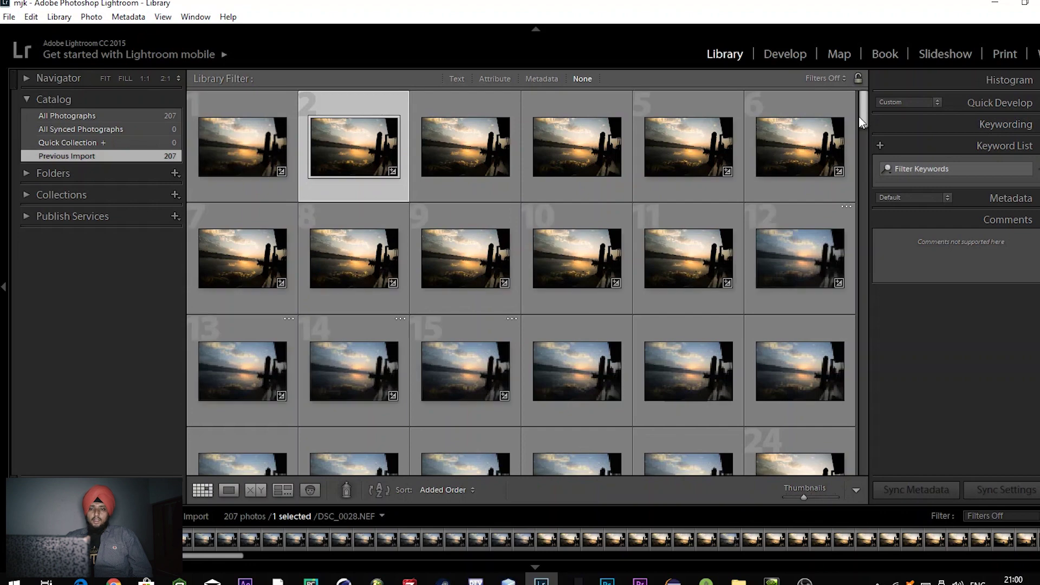
Open the export settings for the selected photo, keep the specific Desktop folder as destination, and name the subfolder "timelapse".
left_click(10, 17)
left_click(30, 17)
left_click(10, 16)
left_click(64, 194)
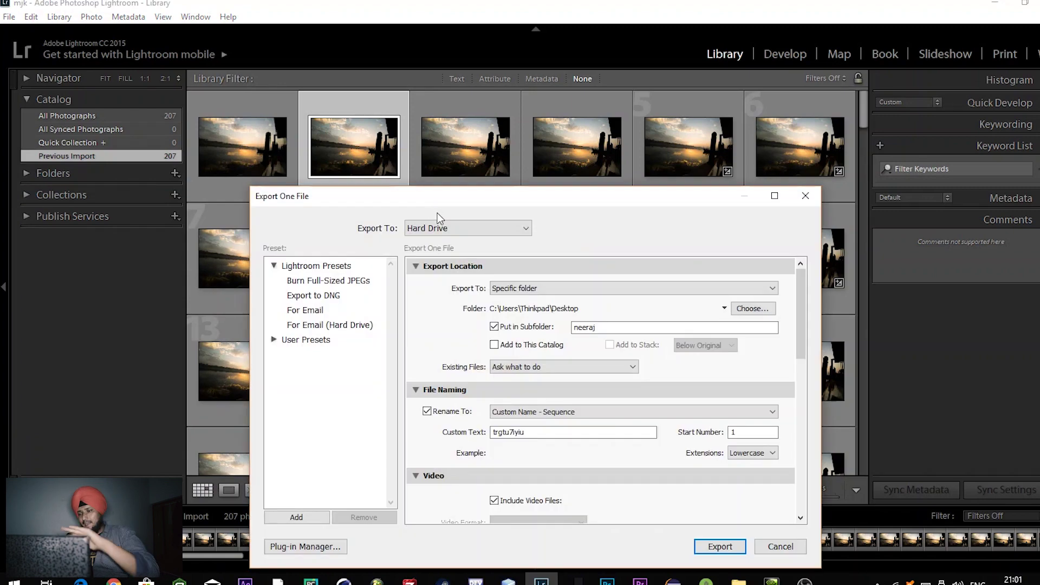
left_click(546, 287)
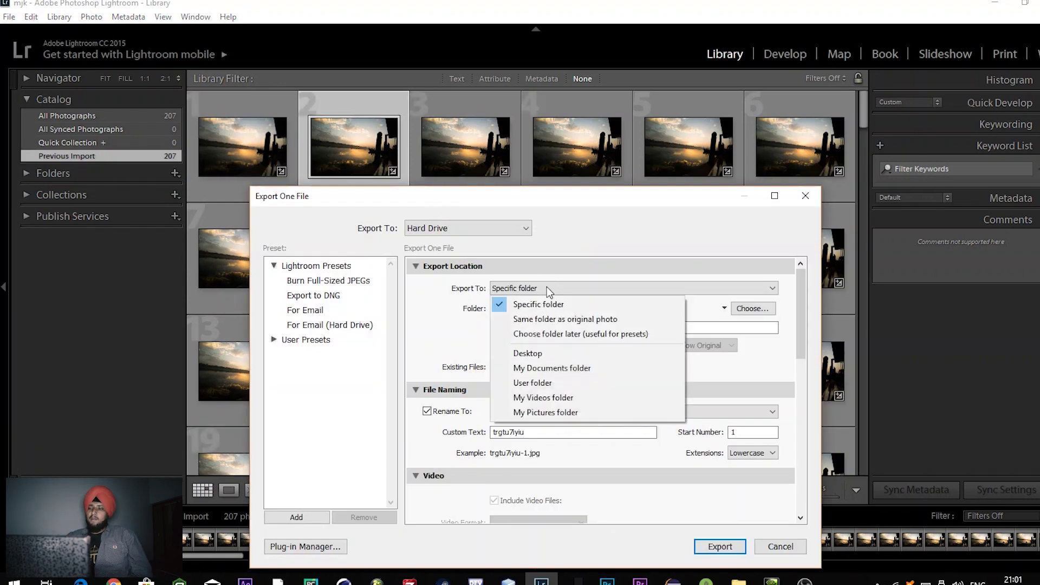
left_click(654, 287)
left_click(645, 301)
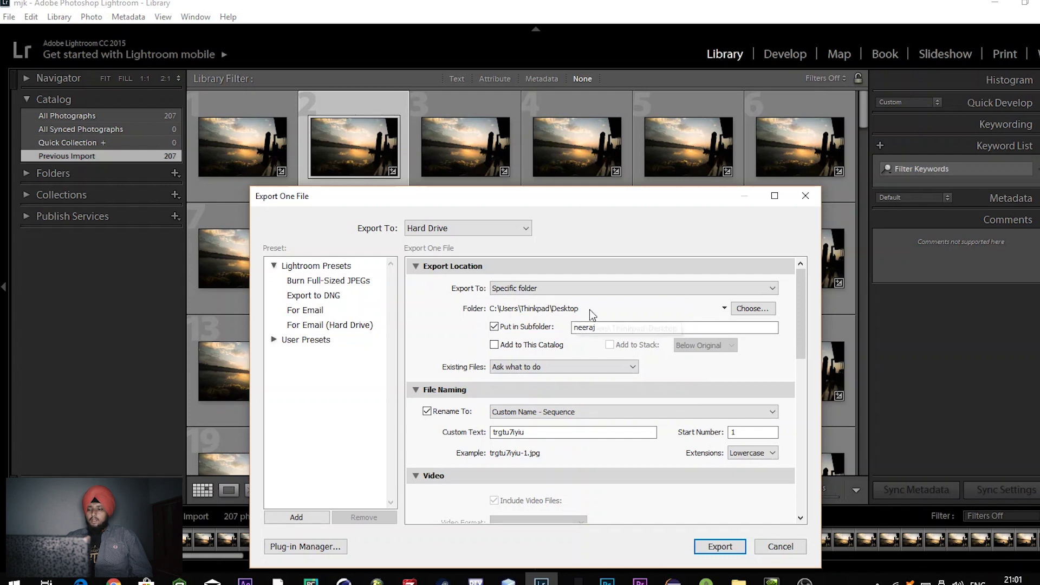
double_click(590, 328)
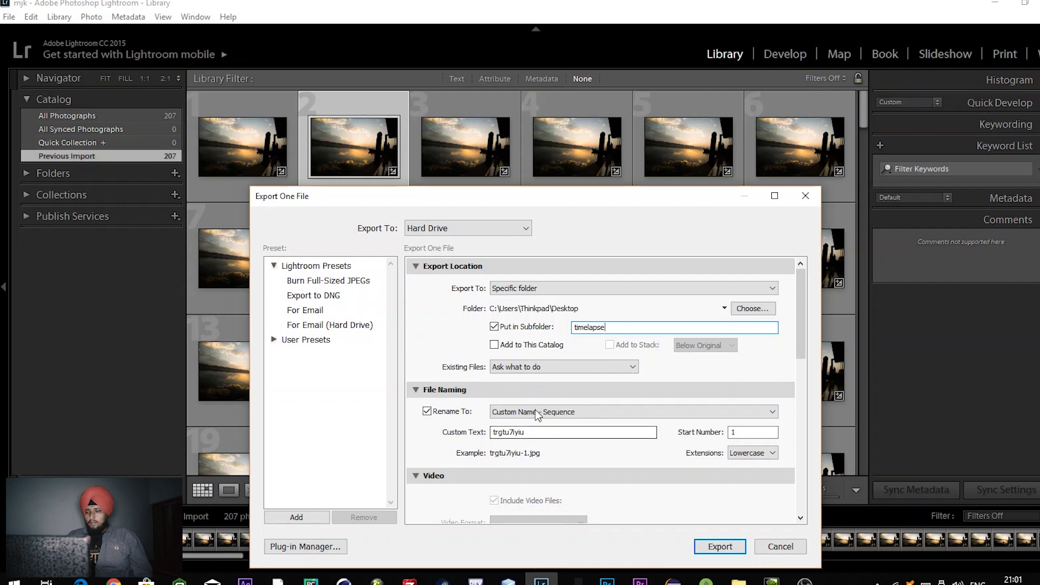
Name the exported file with the Custom Name - Sequence template using the text "sss", and export the selected photo.
right_click(512, 431)
key("Escape")
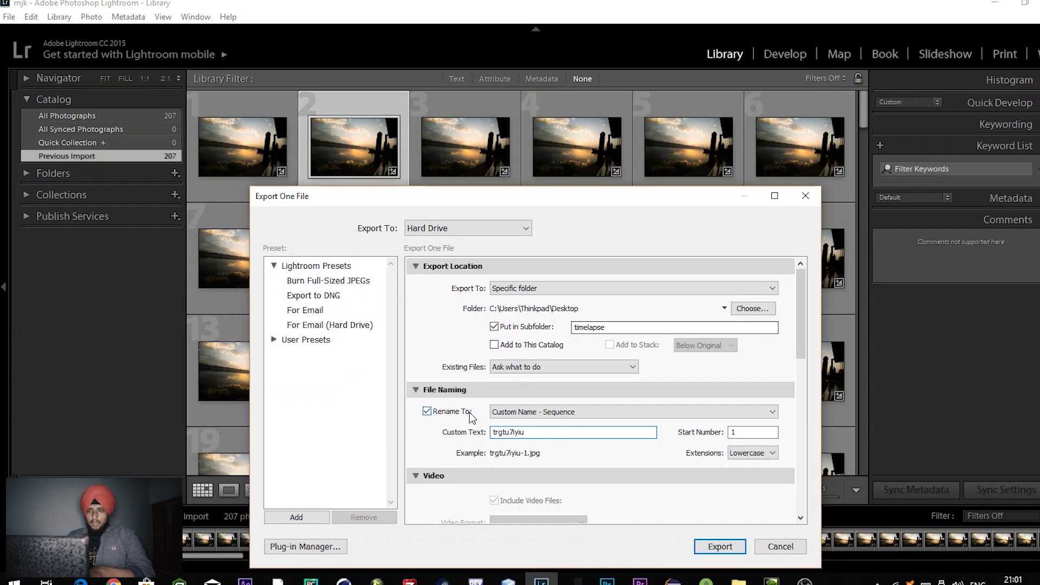
left_click(525, 413)
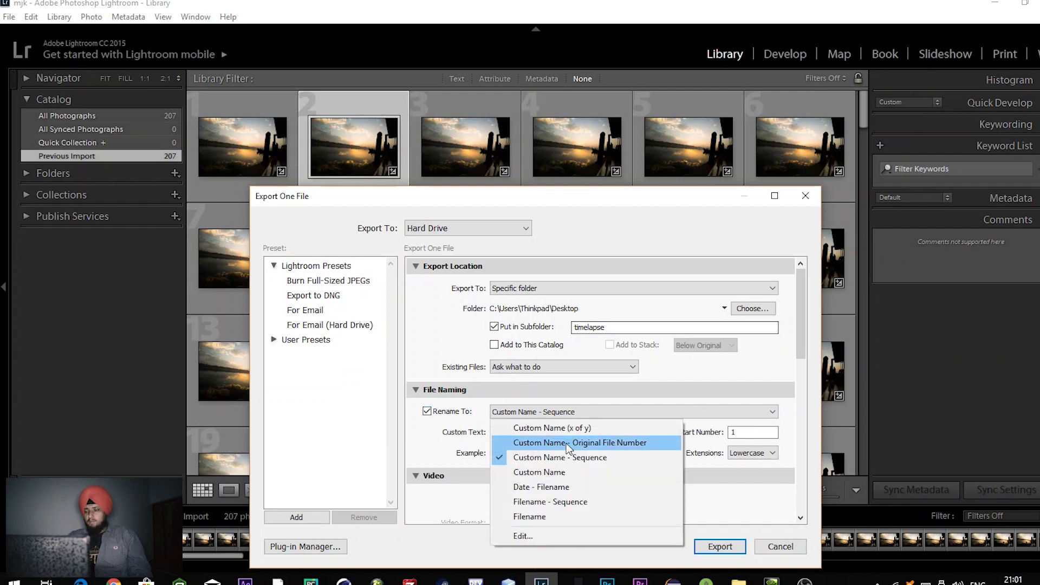
left_click(562, 417)
left_click(561, 414)
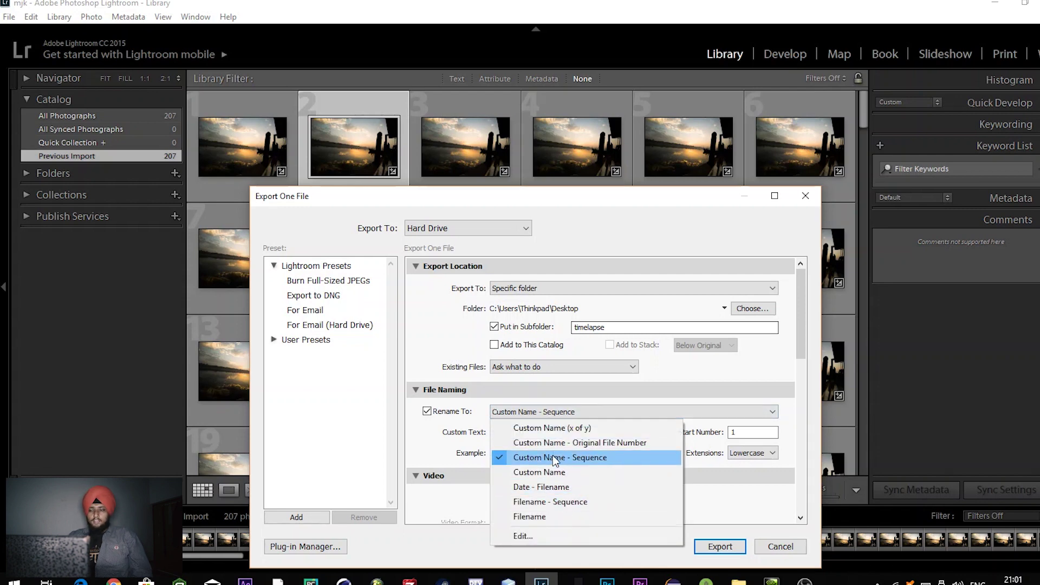
left_click(553, 457)
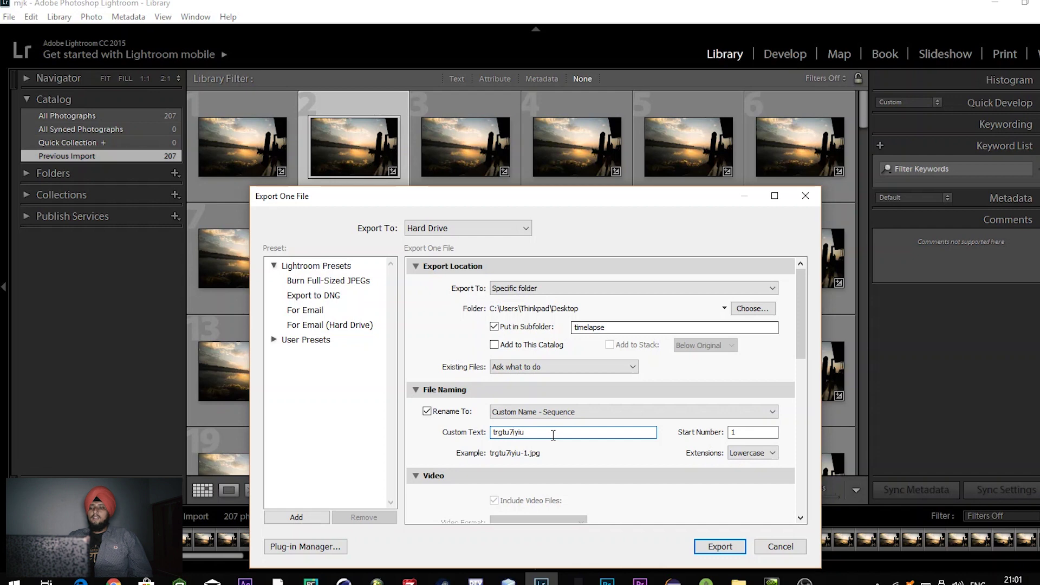
key("BackSpace")
key("BackSpace")
key("BackSpace")
key("BackSpace")
key("BackSpace")
key("BackSpace")
key("BackSpace")
key("BackSpace")
key("BackSpace")
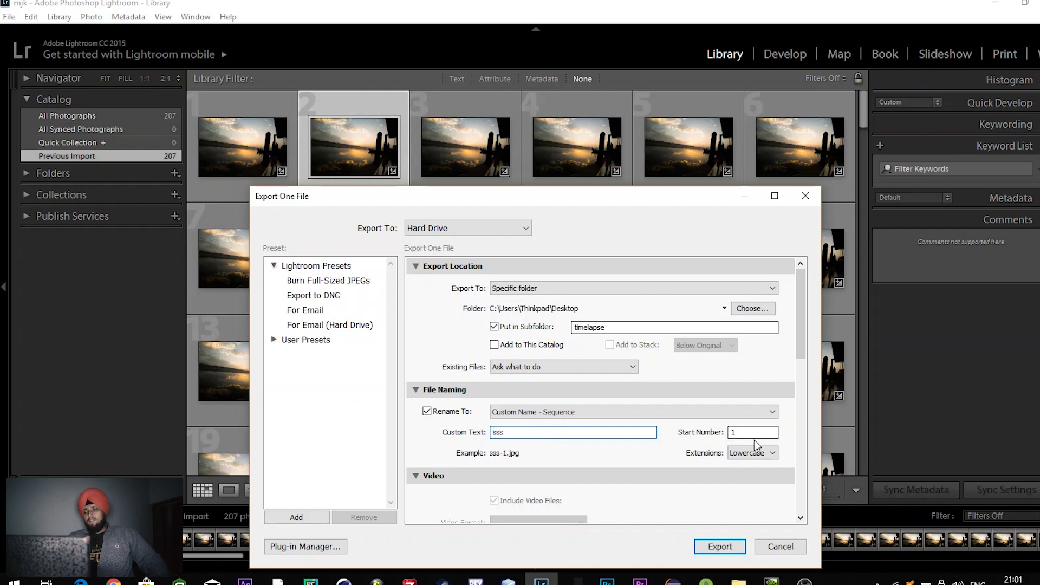
left_click(740, 544)
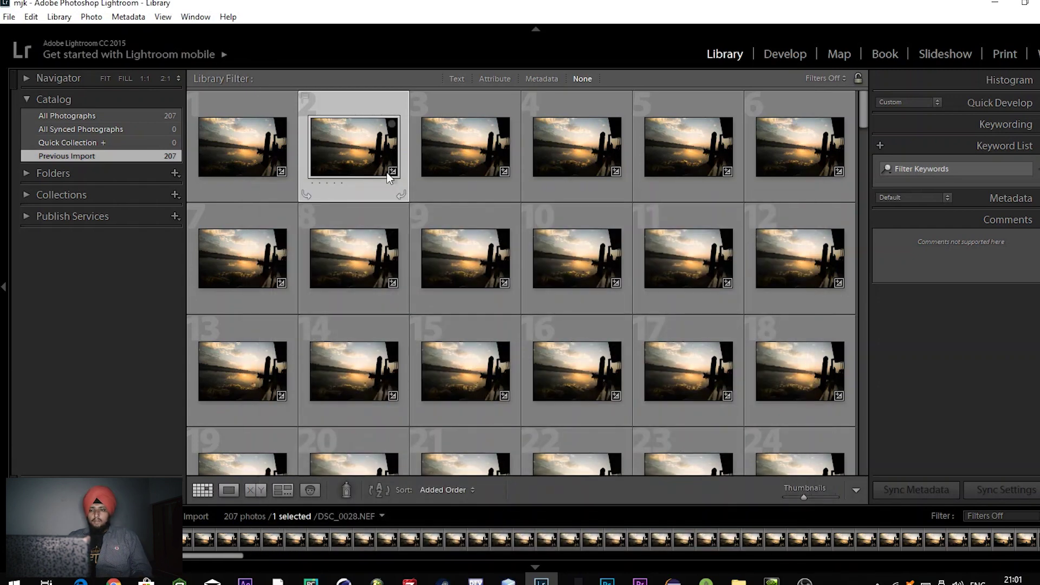
Export all photos in the library with the same timelapse folder and "sss" naming settings, overwriting the existing sss-1.jpg.
key("ctrl+a")
left_click(7, 20)
left_click(94, 180)
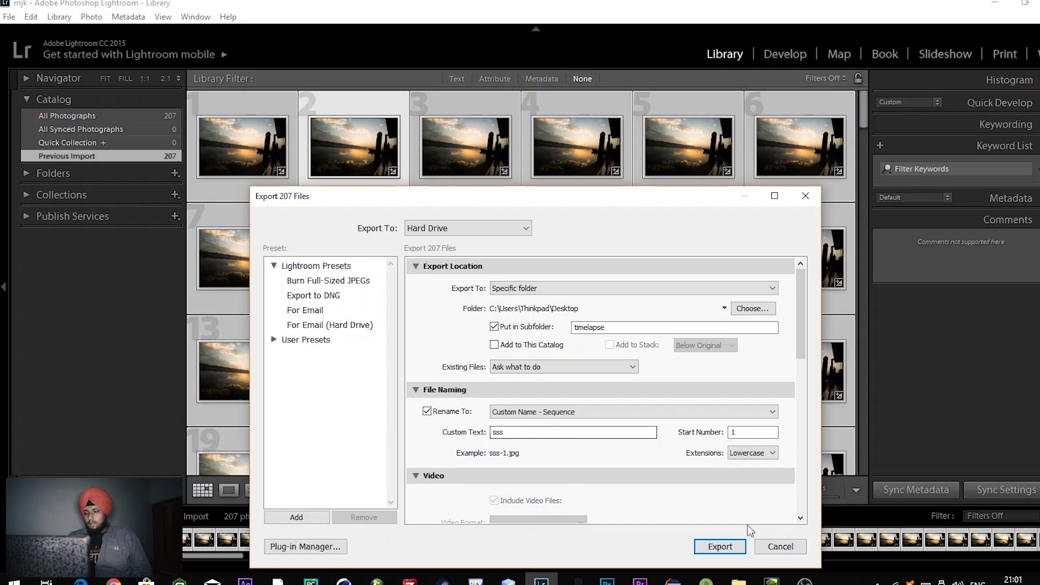
left_click(720, 546)
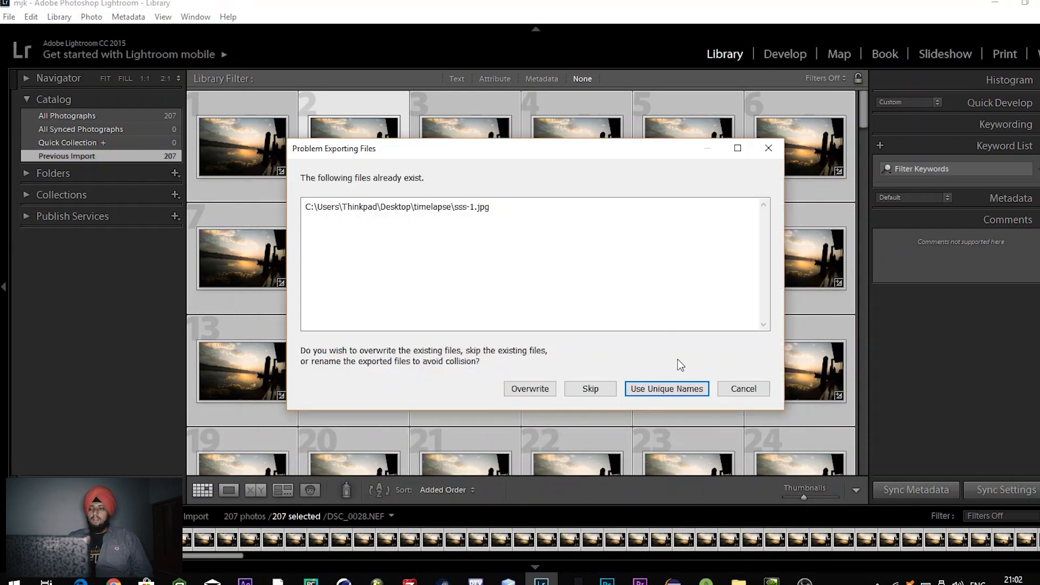
left_click(538, 391)
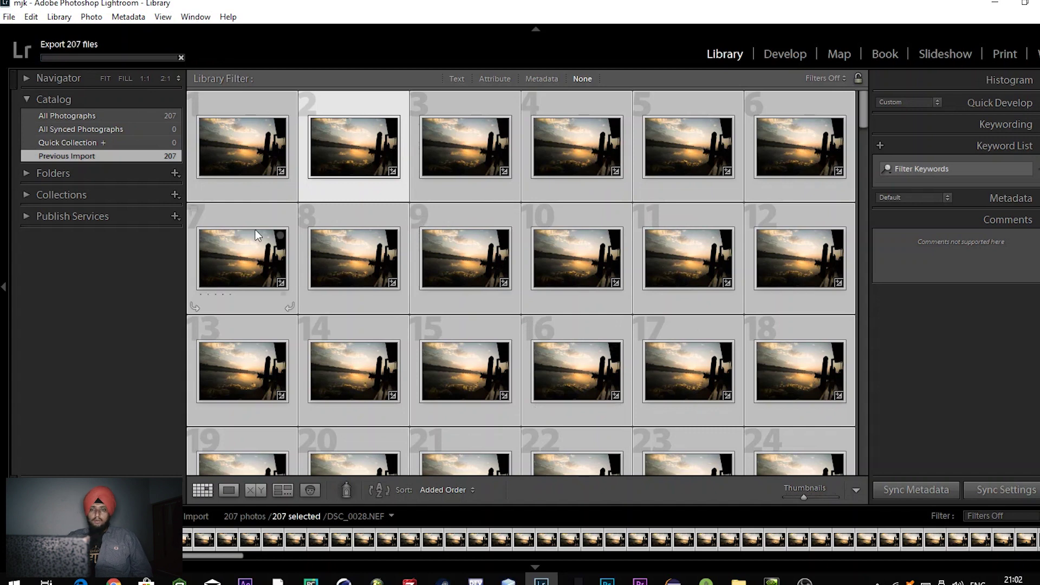
Look at the running export's progress details, quit the program despite the unfinished task, and skip the catalog backup this time.
left_click(79, 49)
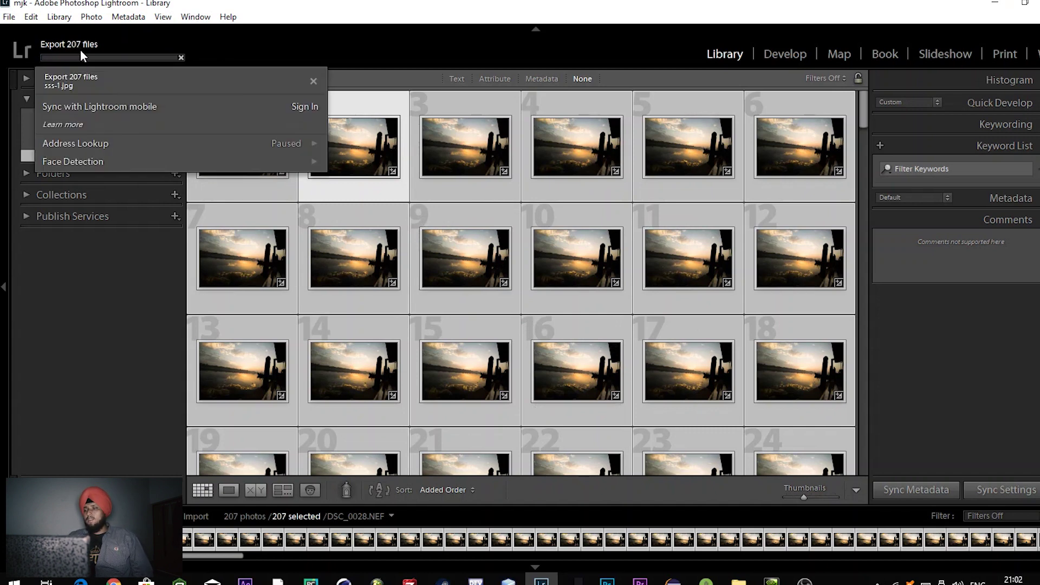
key("ctrl+q")
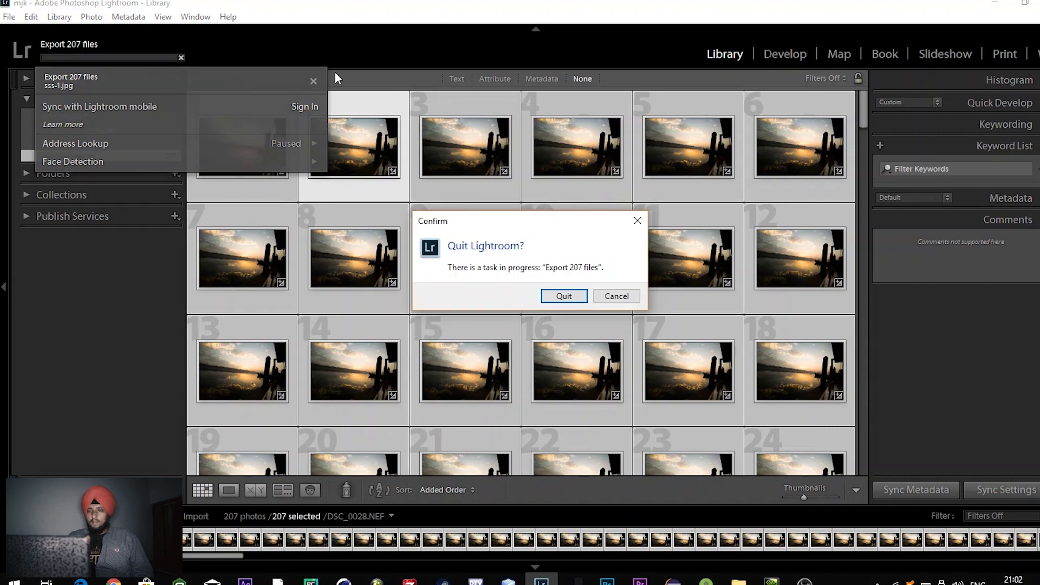
left_click(567, 293)
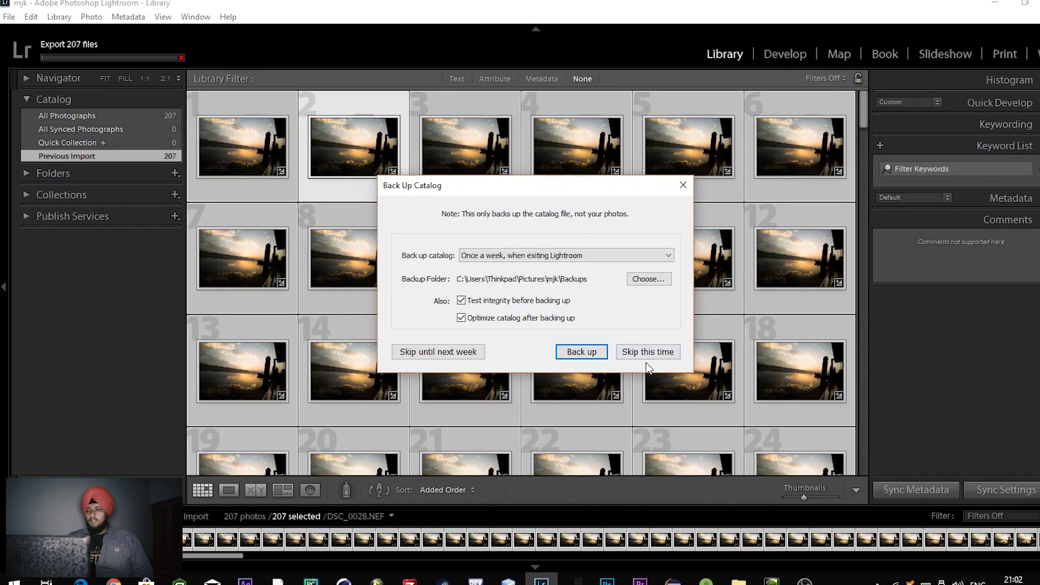
left_click(646, 355)
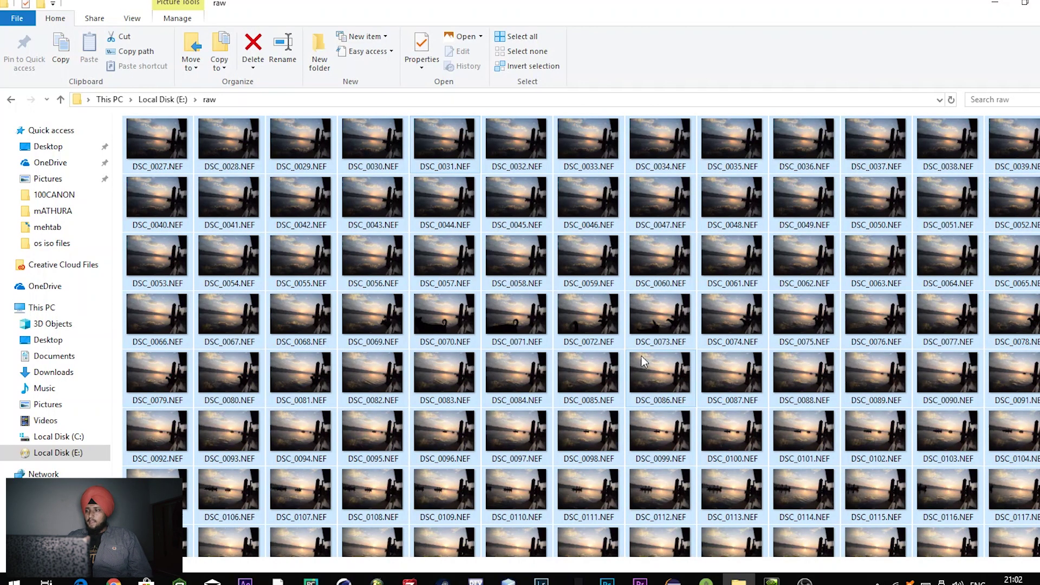
In File Explorer, view the edited JPEG sequence in the mm folder on Local Disk (E:) and return to the drive's root.
left_click(175, 100)
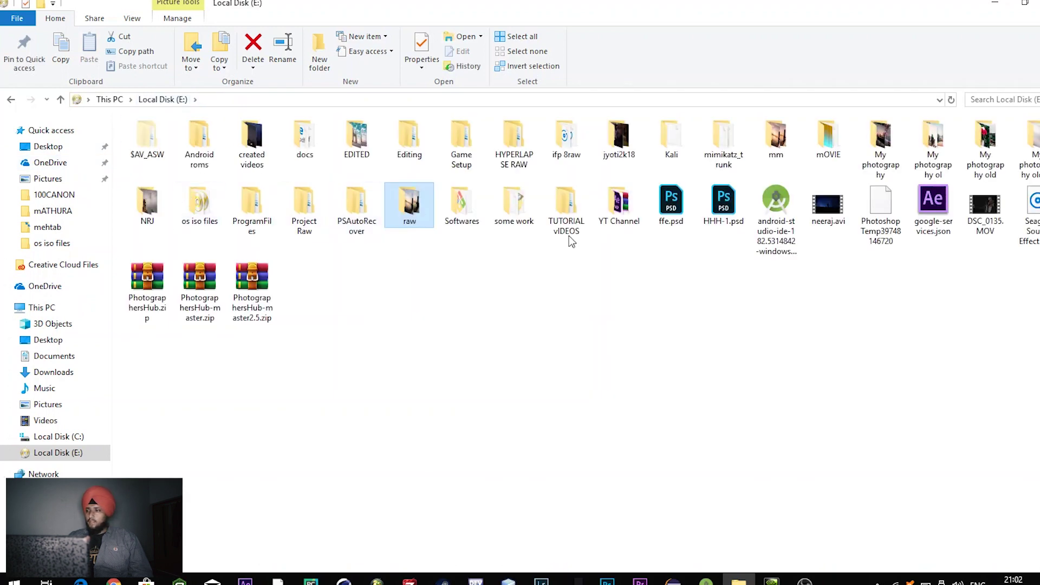
double_click(775, 138)
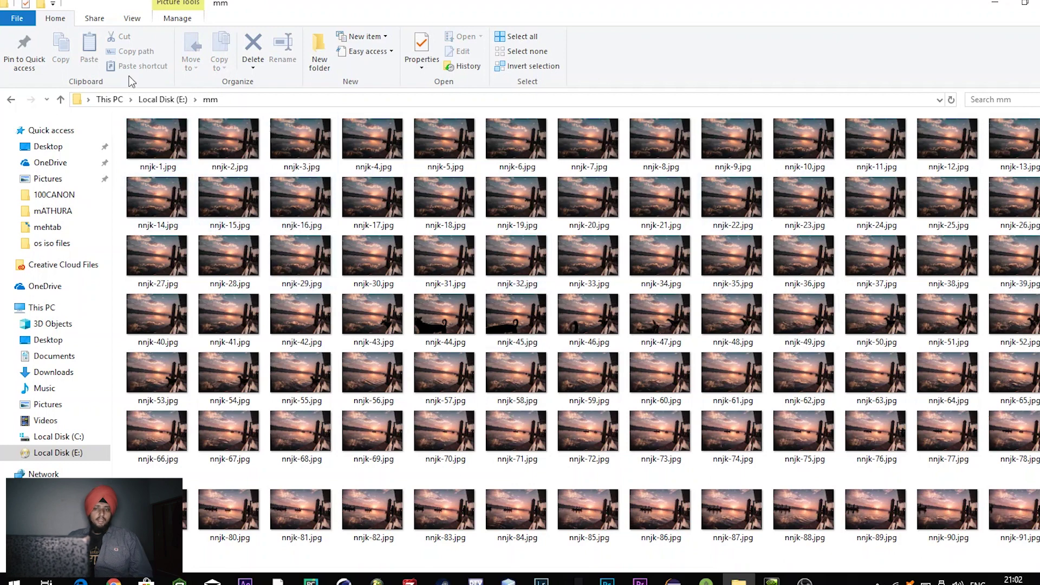
left_click(60, 99)
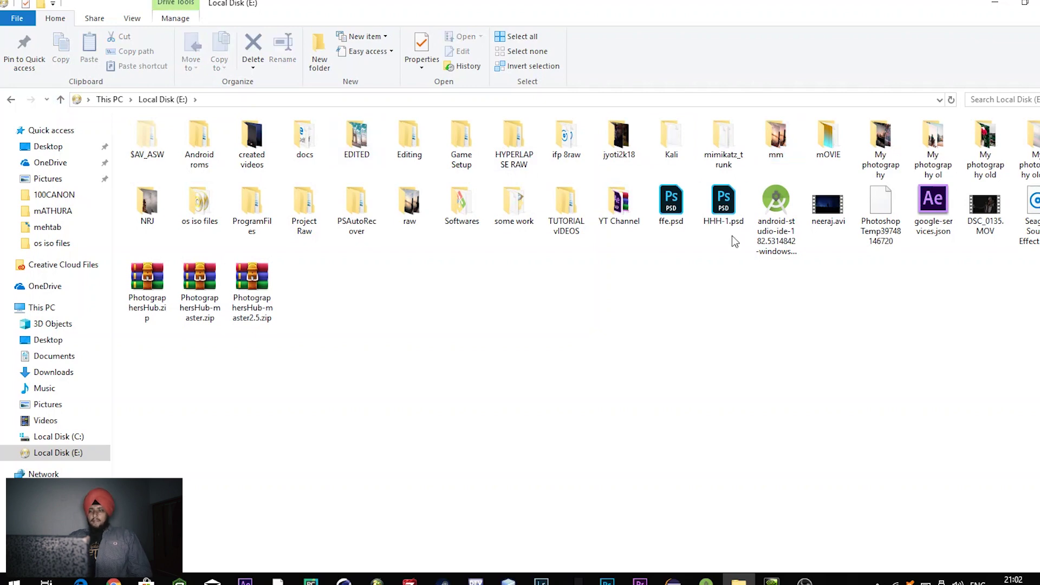
Look through the numbered JPEG frames in the EDITESD folder under HYPERLAPSE RAW.
double_click(523, 149)
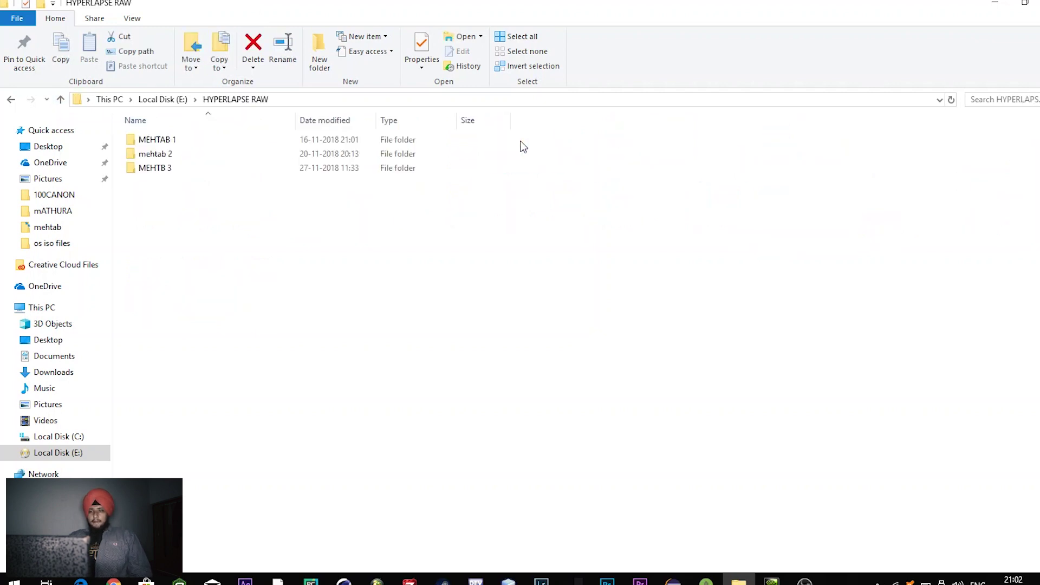
double_click(173, 166)
left_click(170, 136)
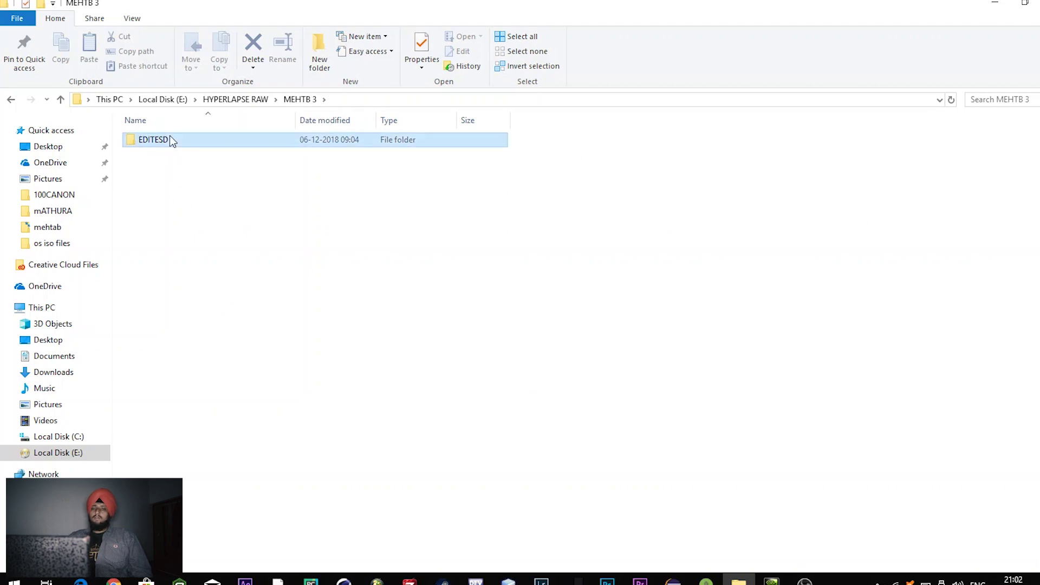
double_click(171, 139)
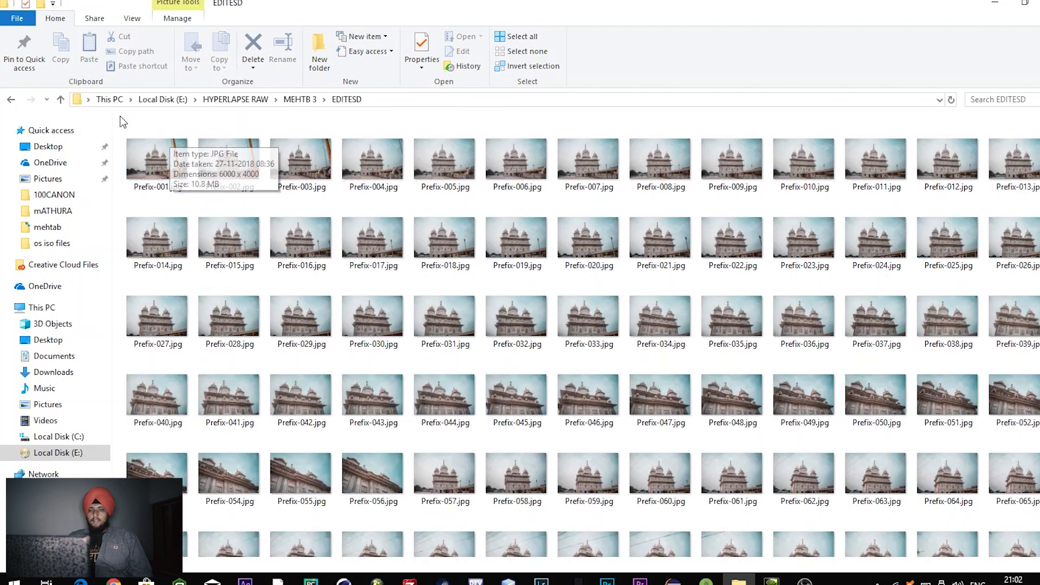
left_click(166, 172)
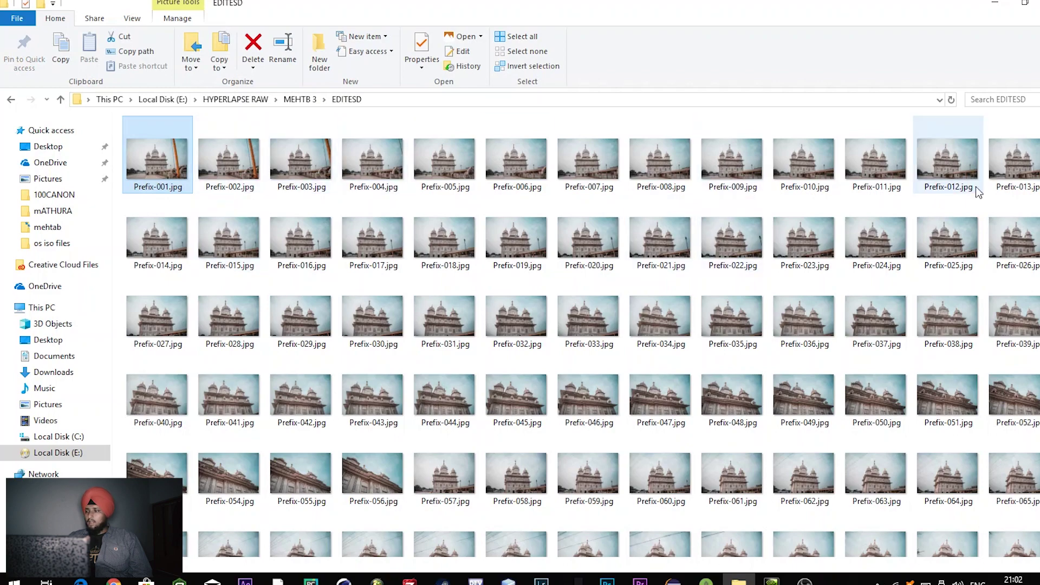
scroll(945, 265, "down", 15)
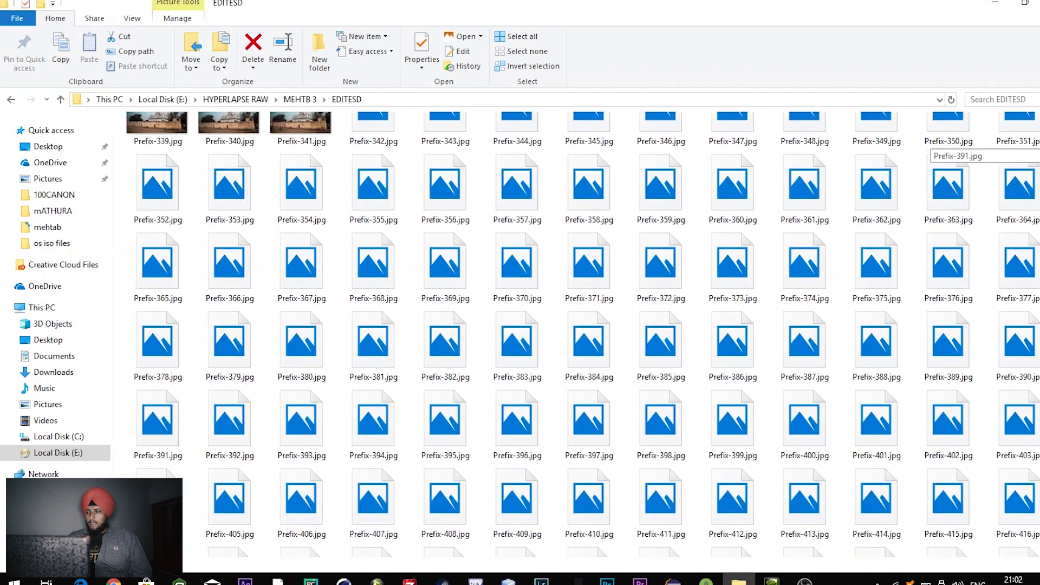
scroll(966, 249, "up", 15)
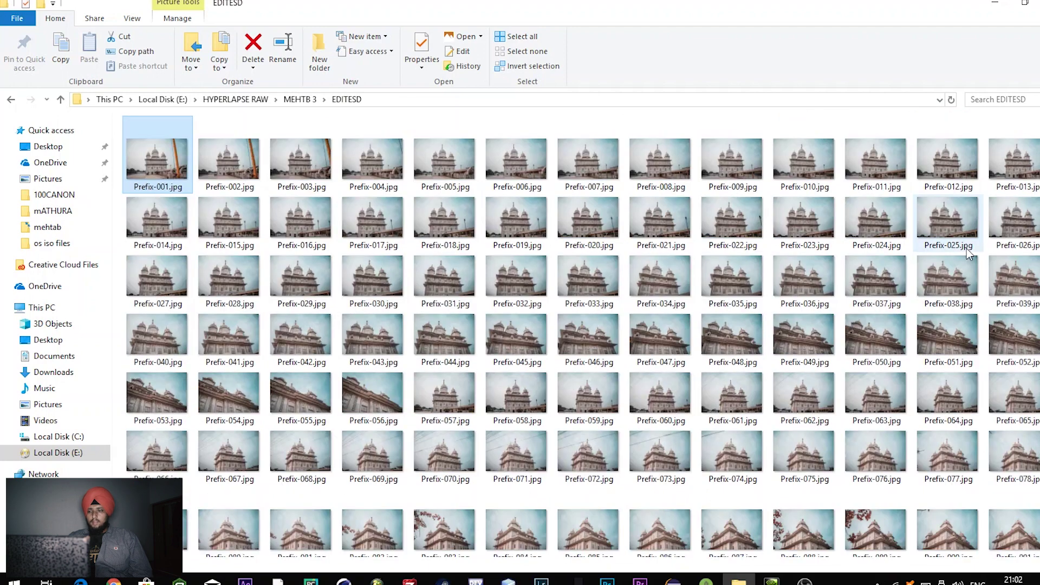
View the image sequences in the town hll and victoria folders of the second HYPERLAPSE RAW subfolder.
key("BackSpace")
key("BackSpace")
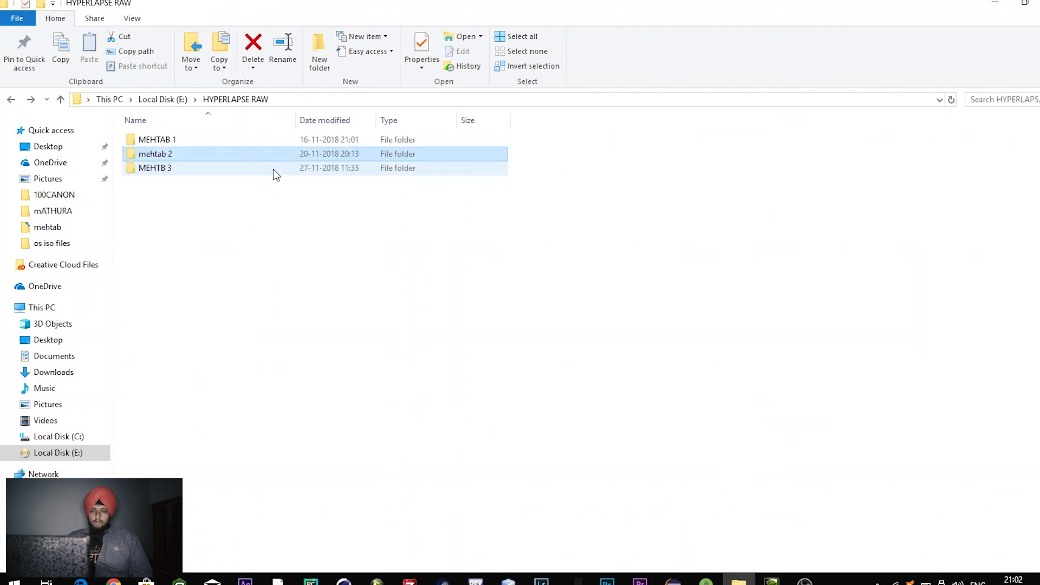
key("Return")
left_click(273, 170)
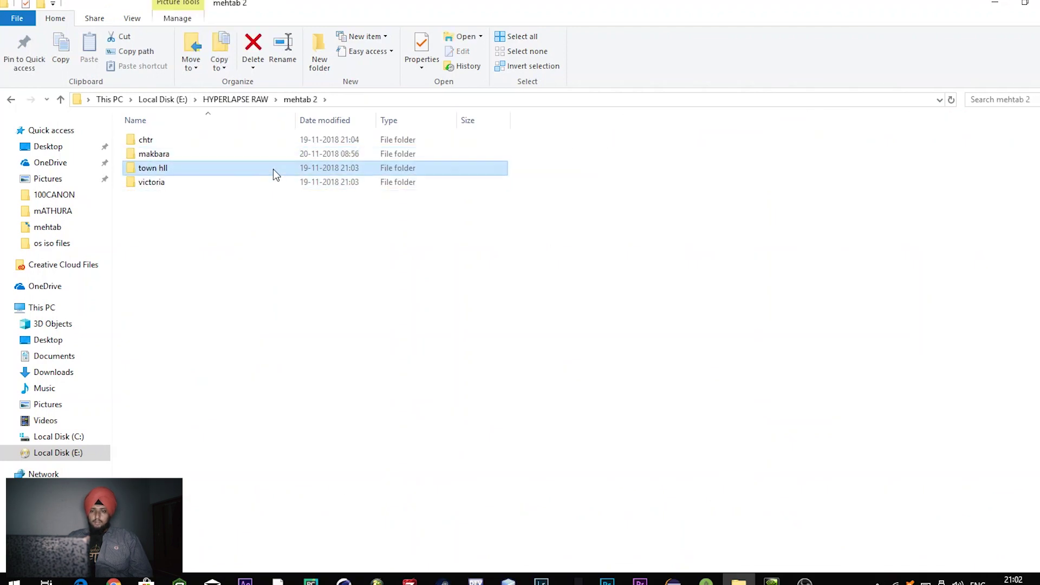
double_click(274, 170)
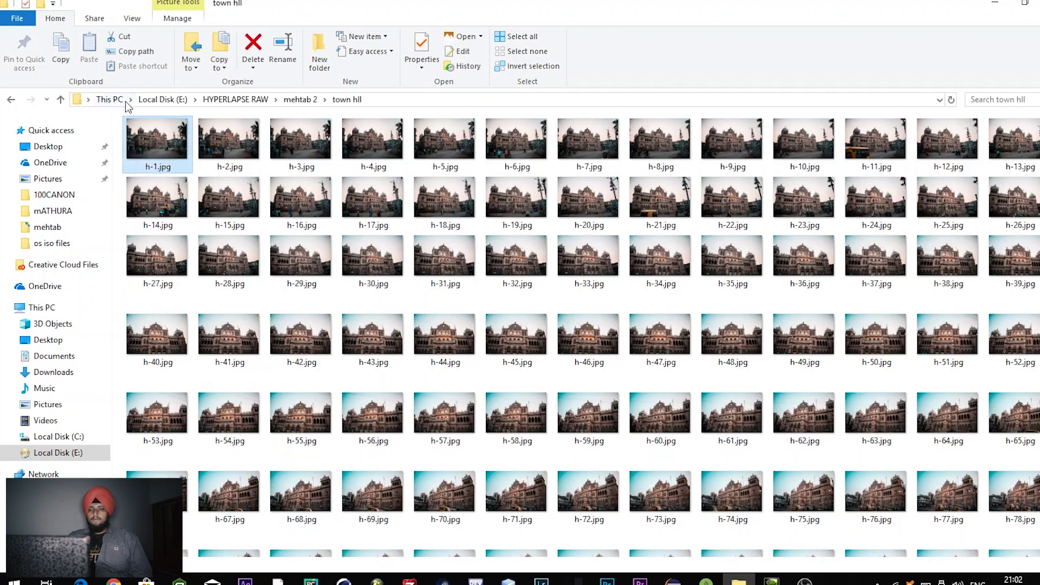
key("BackSpace")
key("Down")
left_click(151, 142)
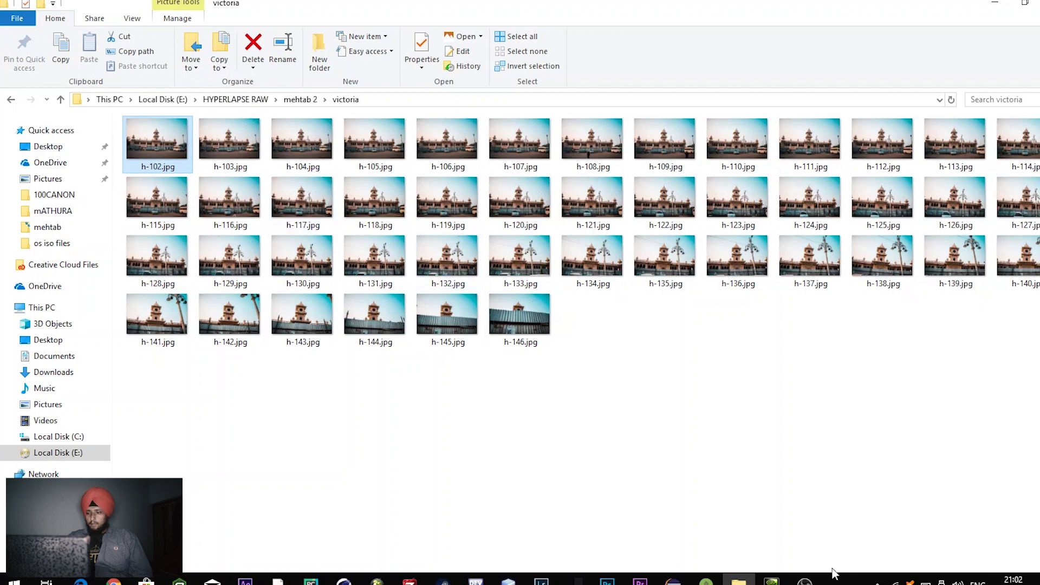
Switch to Premiere Pro and create a new project named "hhs".
left_click(672, 580)
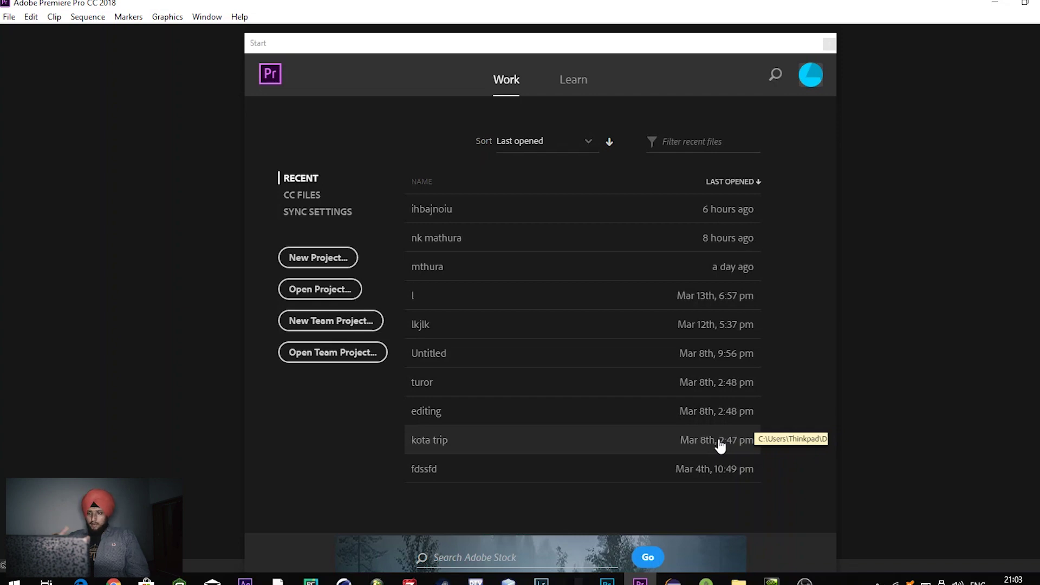
left_click(301, 258)
type("hhs")
key("Return")
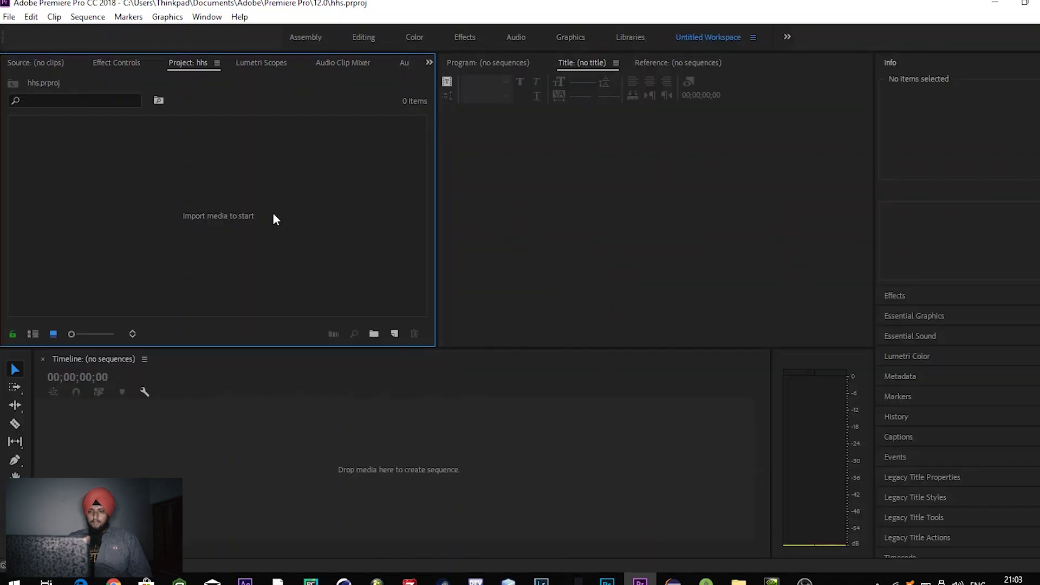
Start a media import and point it to the victoria folder using the folder path copied from File Explorer.
double_click(274, 216)
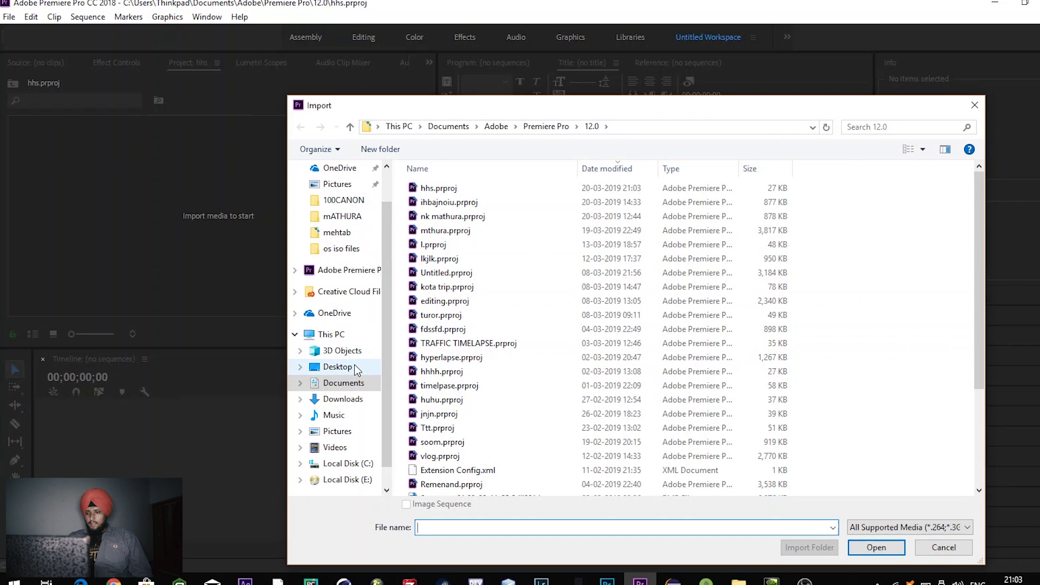
left_click_drag(976, 300, 974, 335)
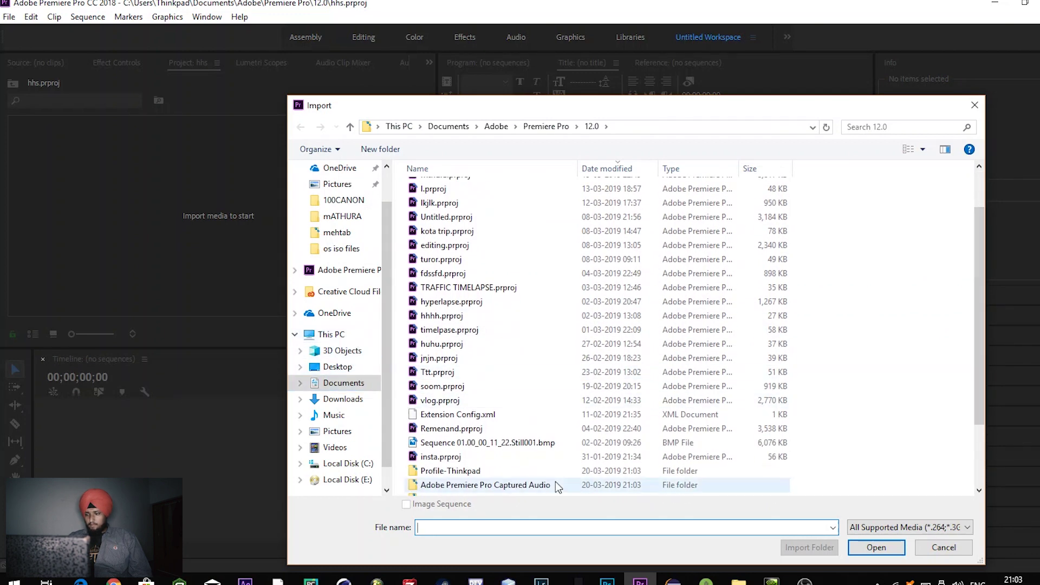
left_click(738, 578)
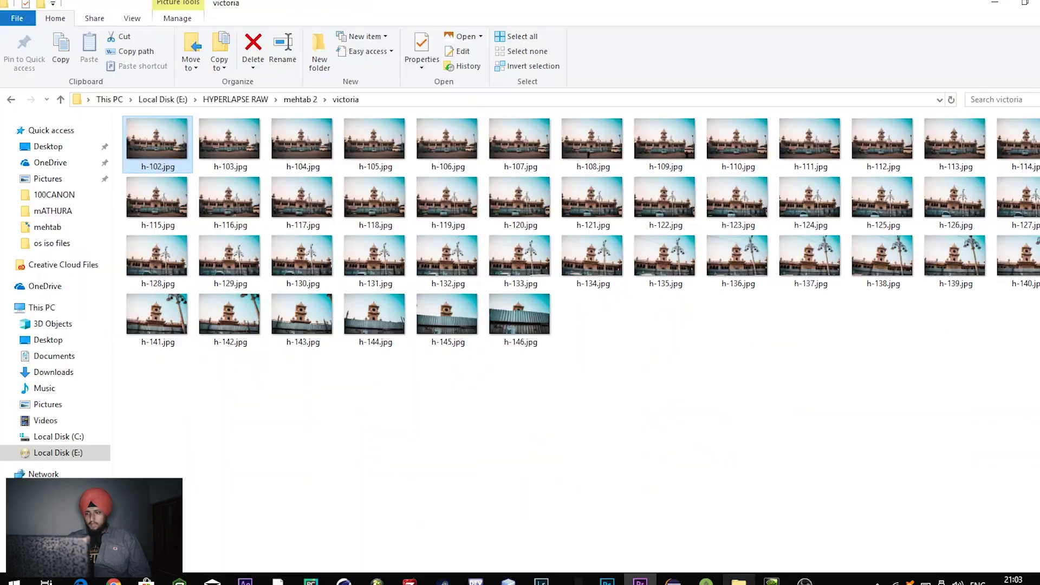
left_click(578, 100)
key("ctrl+c")
key("alt+Tab")
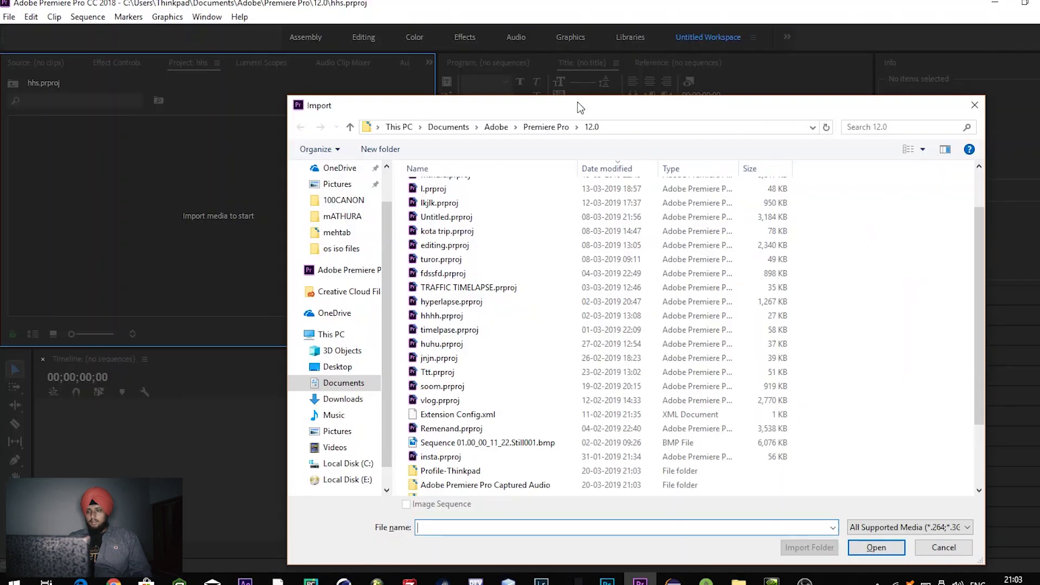
key("alt+Tab")
key("alt+Tab")
key("alt+Tab")
key("alt+Tab")
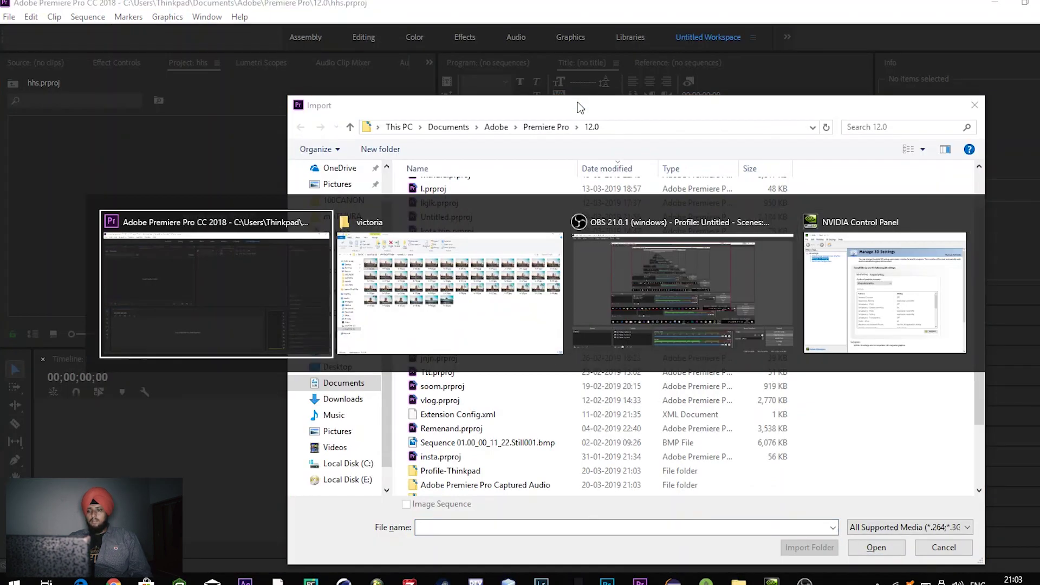
left_click(636, 130)
key("ctrl+v")
key("Return")
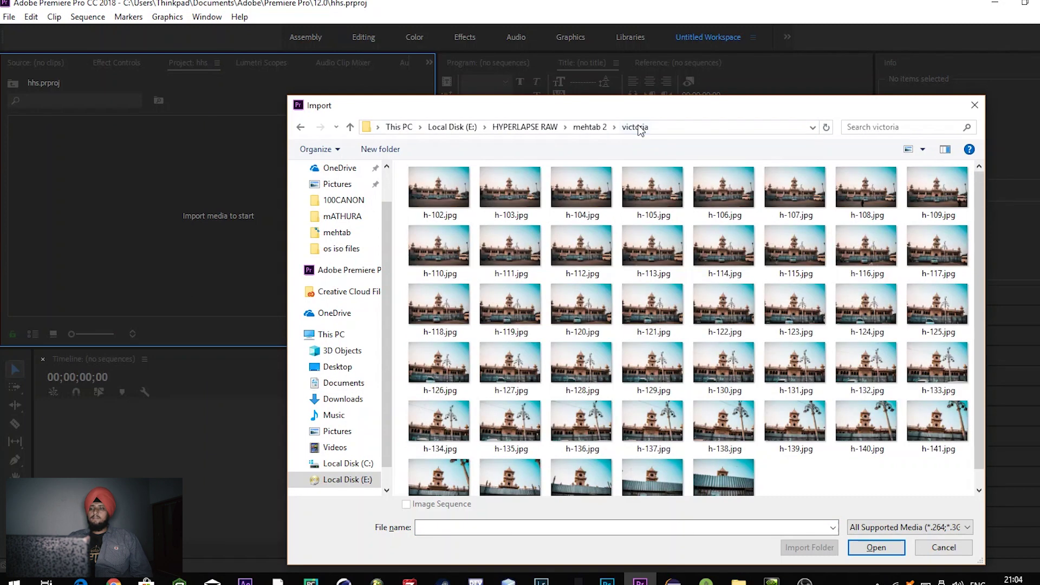
Import the victoria photos as an image sequence starting from h-102.jpg.
left_click(463, 187)
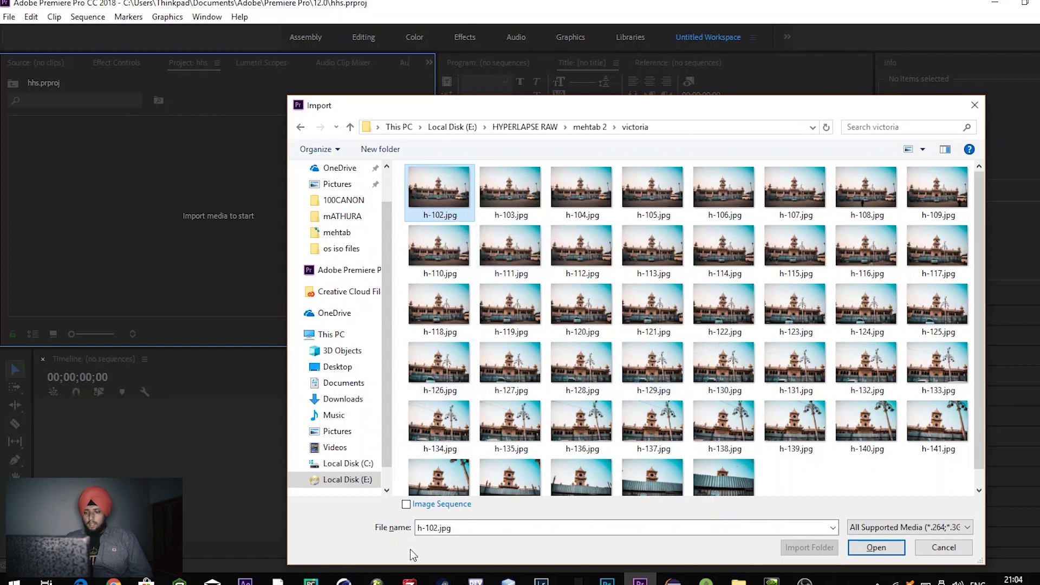
left_click(423, 508)
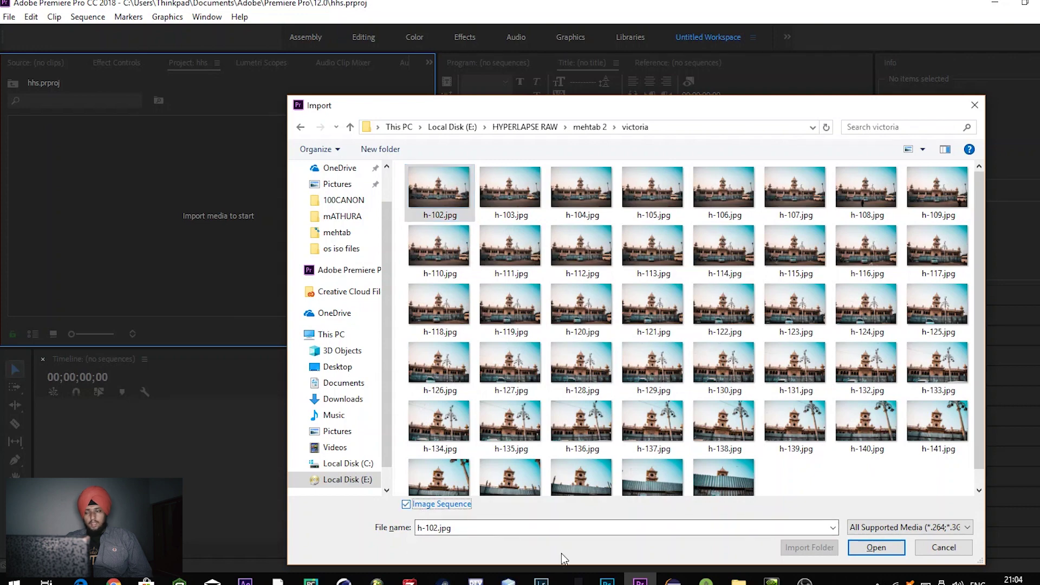
left_click(854, 550)
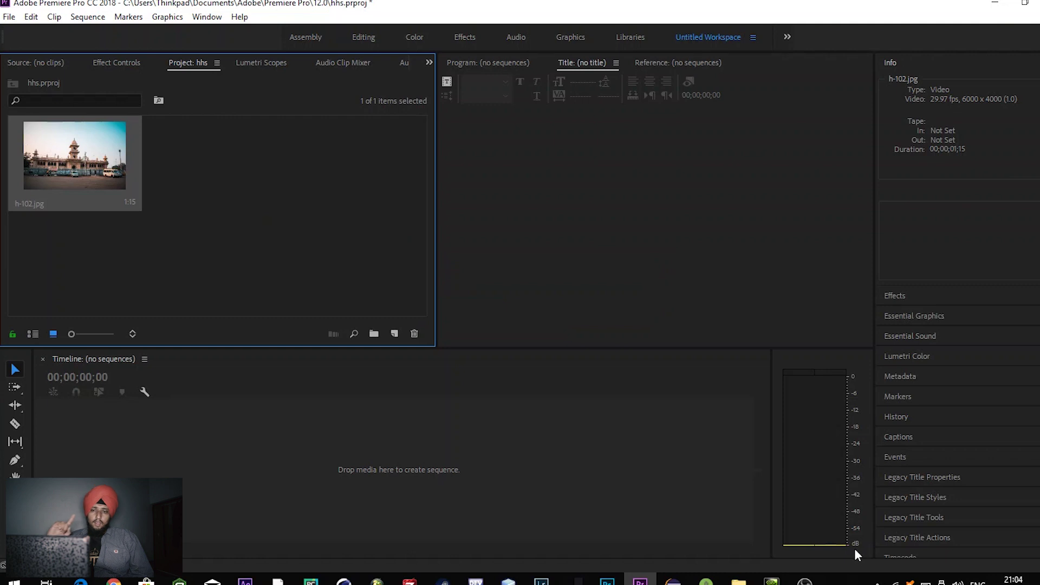
Play the imported h-102.jpg image sequence from its beginning in the source preview.
double_click(47, 160)
left_click_drag(123, 309, 1, 317)
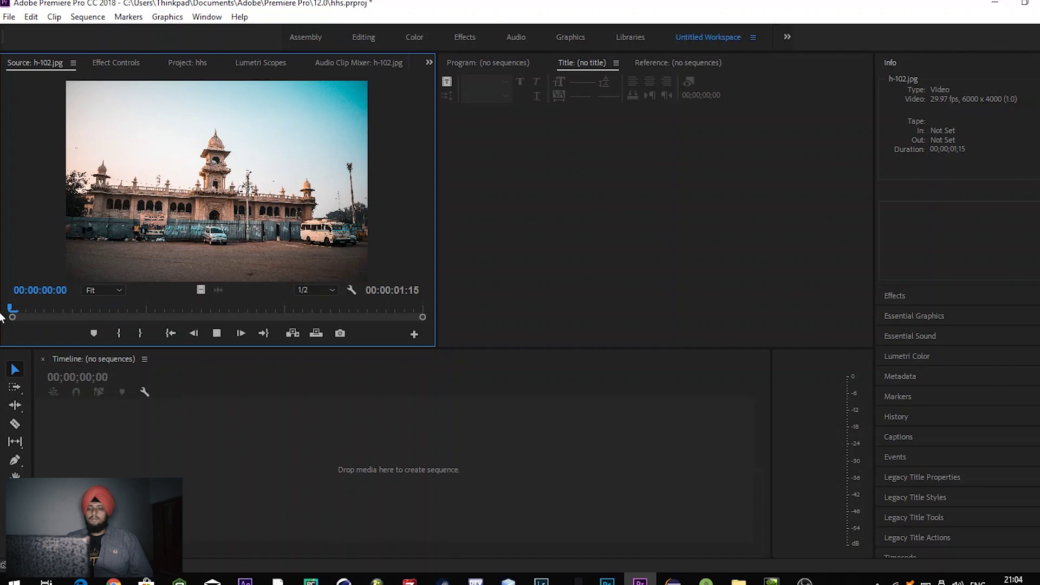
key("space")
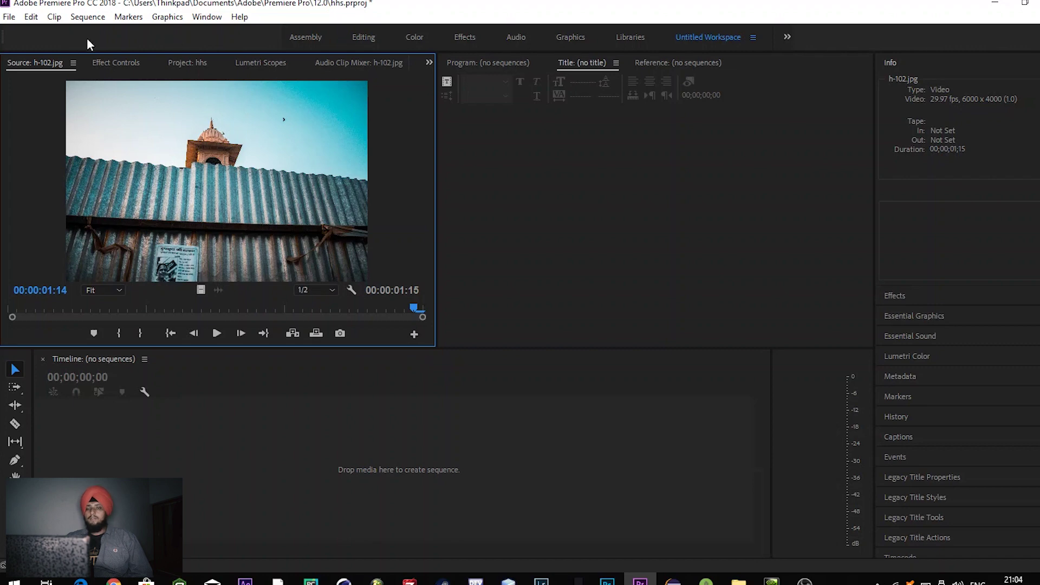
Create a new sequence and place the h-102.jpg clip at the start of video track V1.
left_click(9, 16)
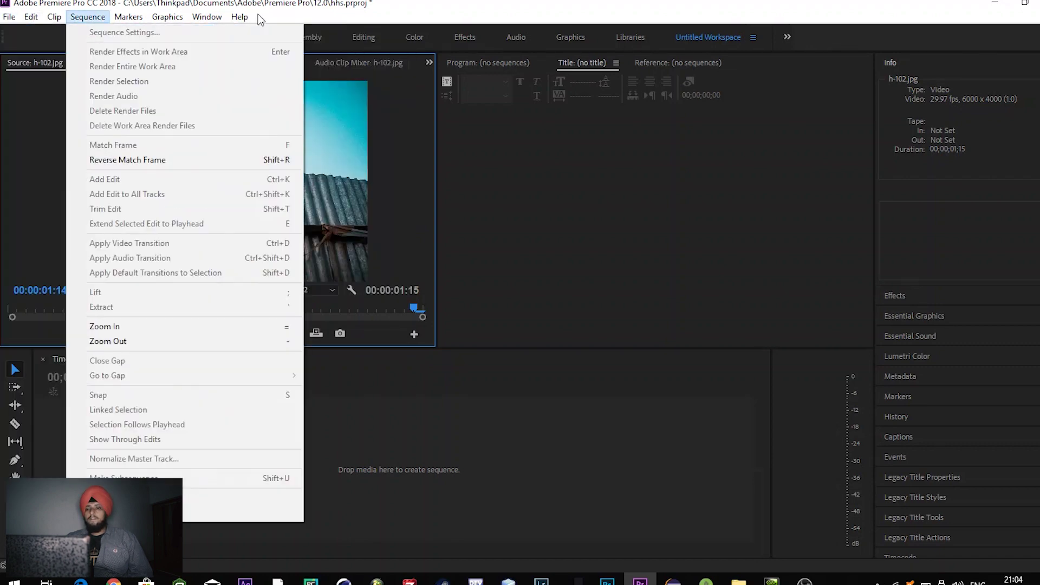
left_click(154, 17)
left_click(9, 16)
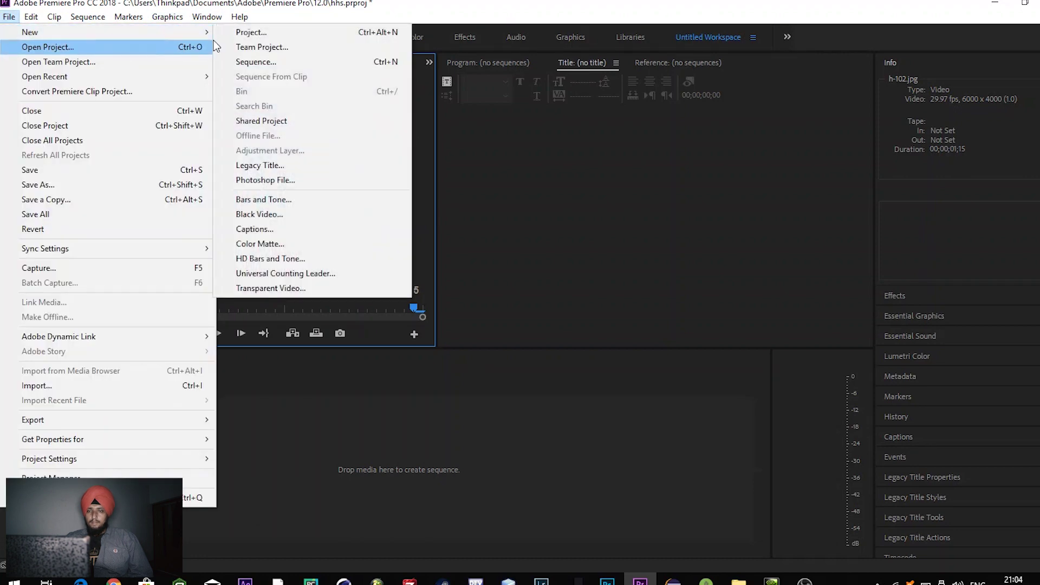
mouse_move(86, 27)
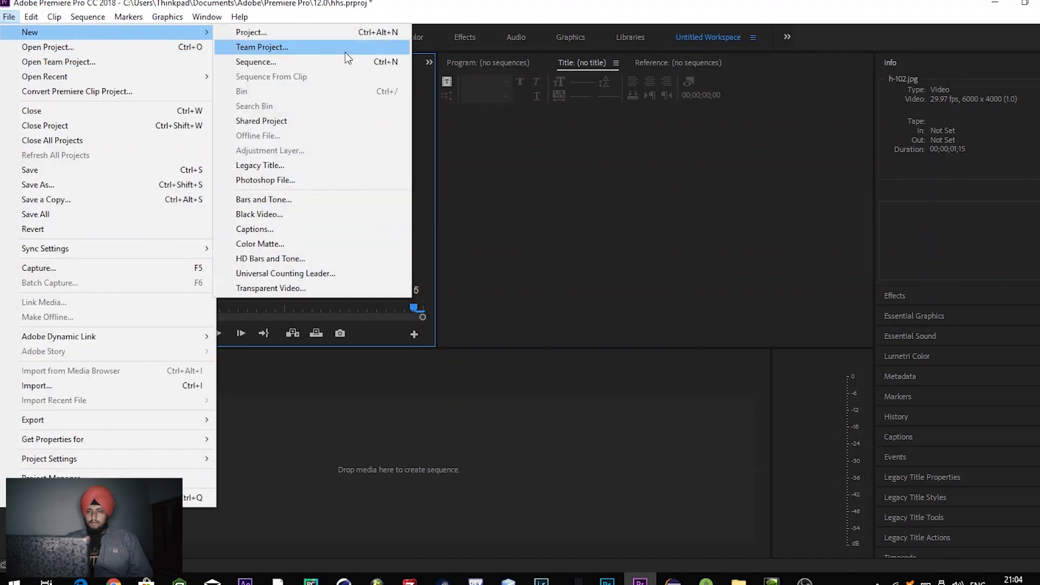
left_click(339, 60)
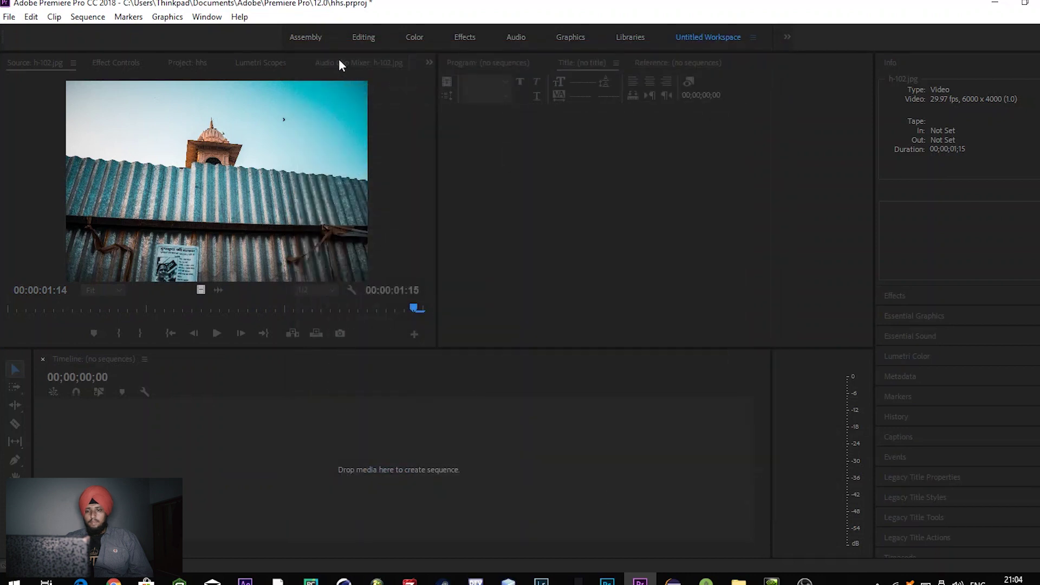
left_click_drag(197, 352, 196, 468)
key("Return")
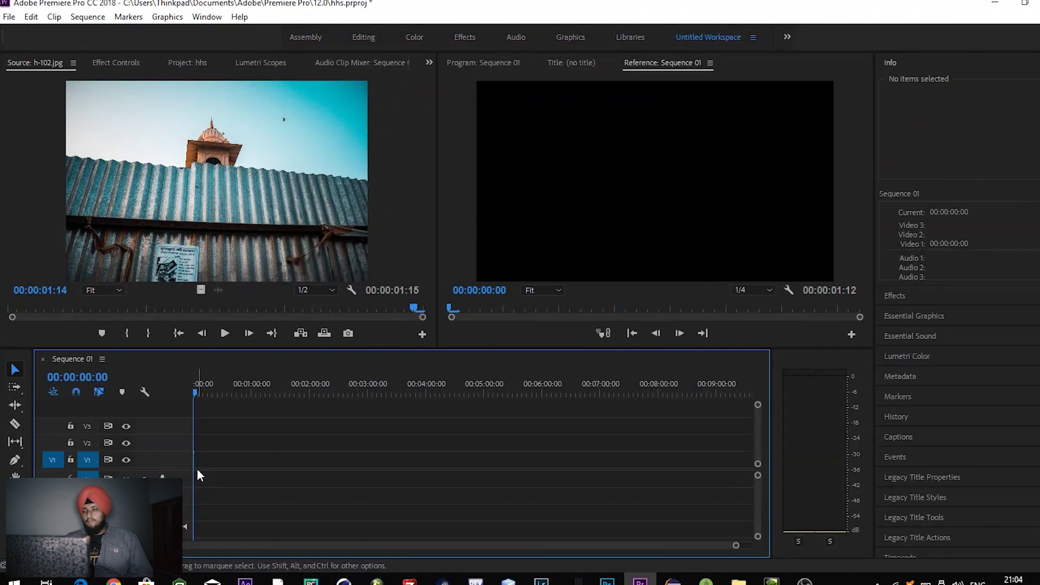
Scale the h-102.jpg clip to the frame size and set its Scale to 121 to fill the frame.
key("equal")
key("equal")
left_click(197, 460)
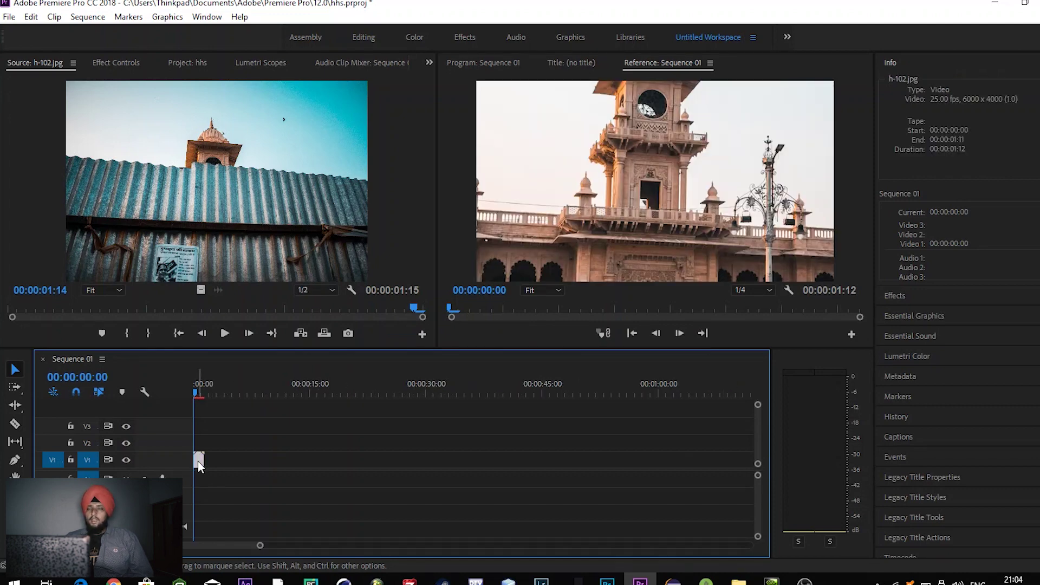
right_click(198, 462)
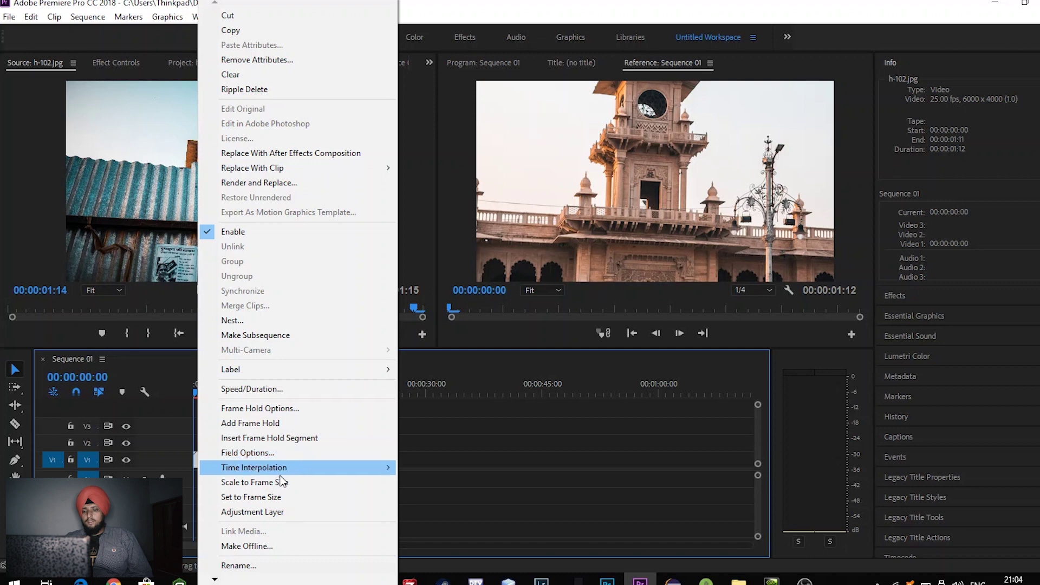
left_click(282, 481)
left_click(131, 64)
left_click_drag(169, 145, 180, 145)
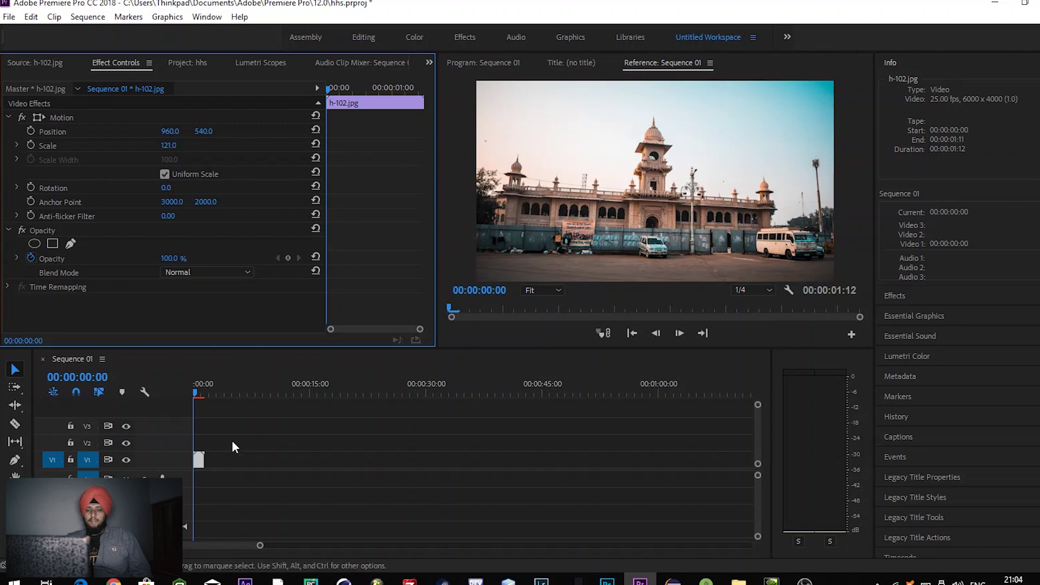
Render the effects in Sequence 01 and play the finished timelapse repeatedly in the program preview.
key("Return")
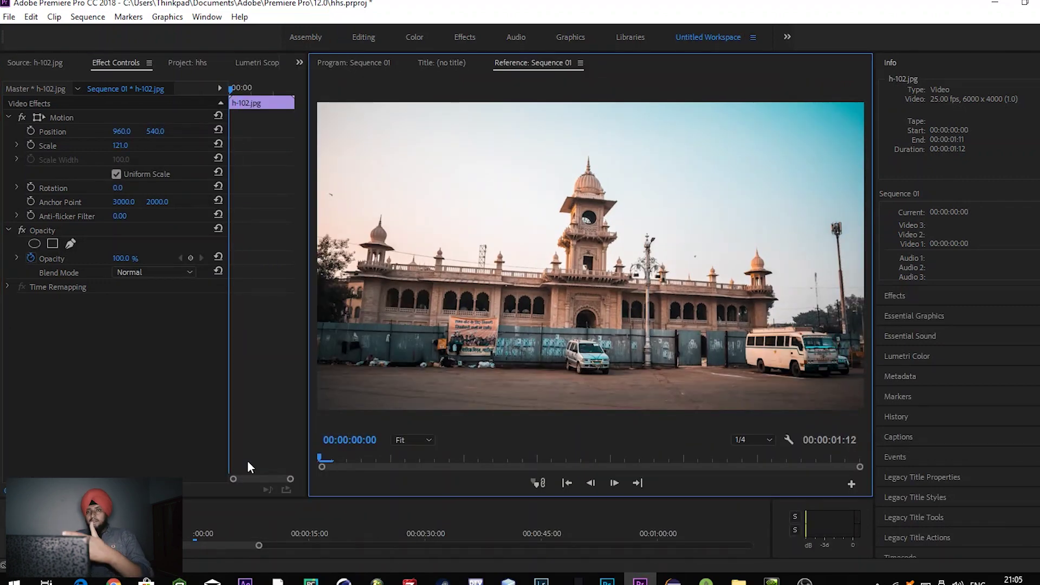
key("space")
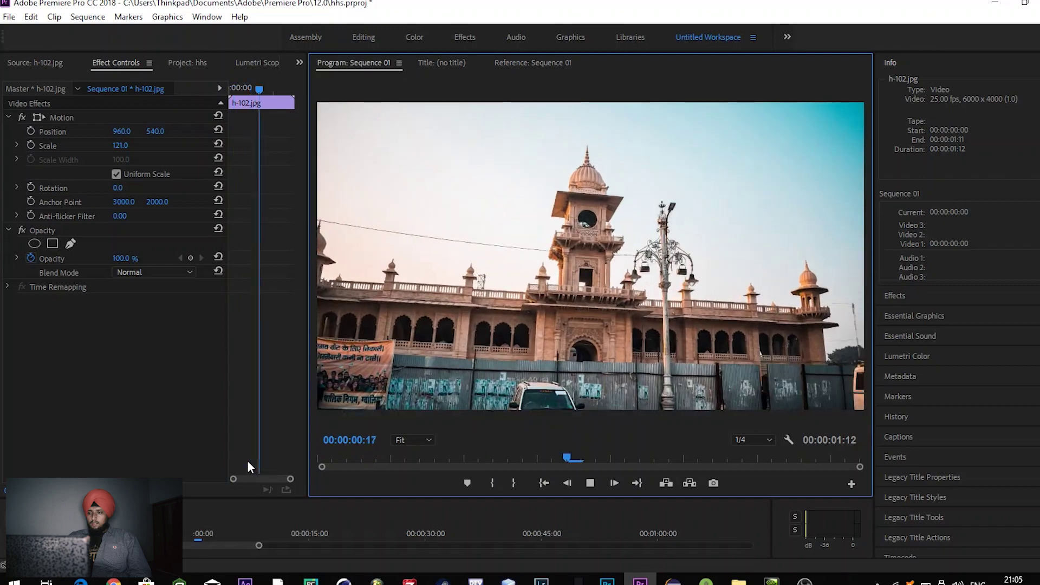
key("space")
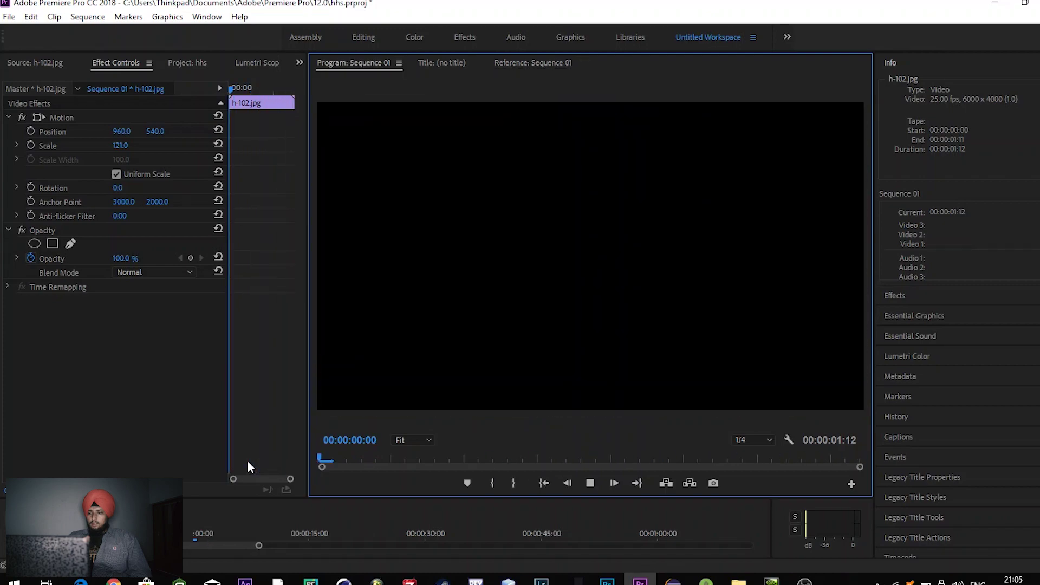
key("space")
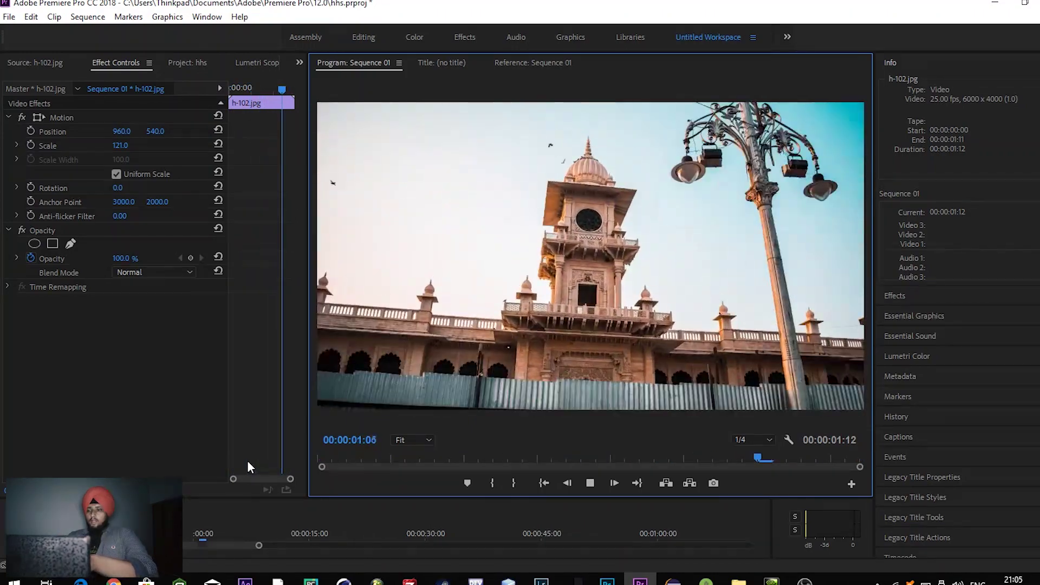
Stop the preview and enlarge the timeline area, and search the effects library for "warp".
key("space")
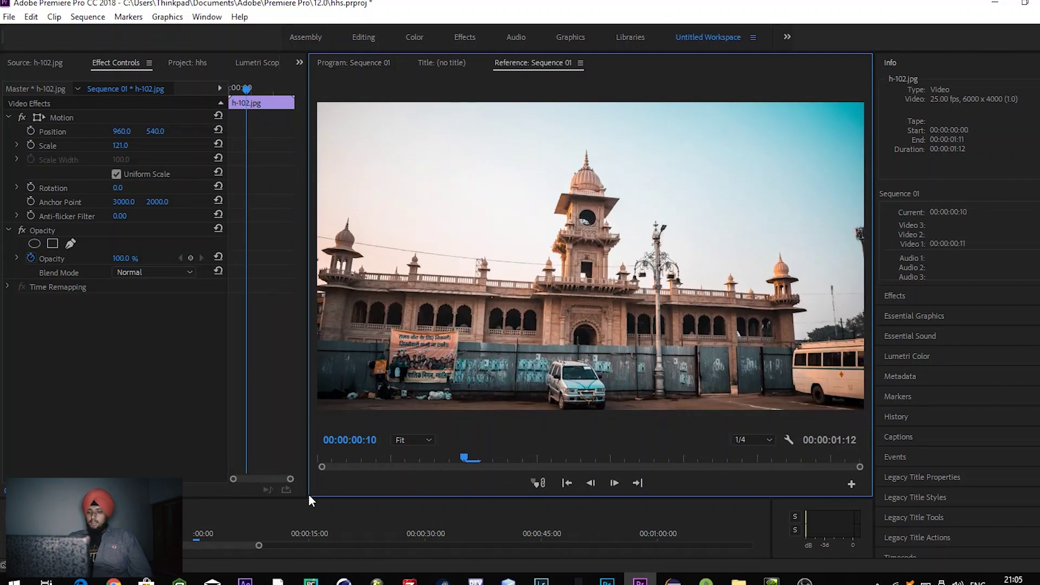
left_click_drag(308, 495, 363, 368)
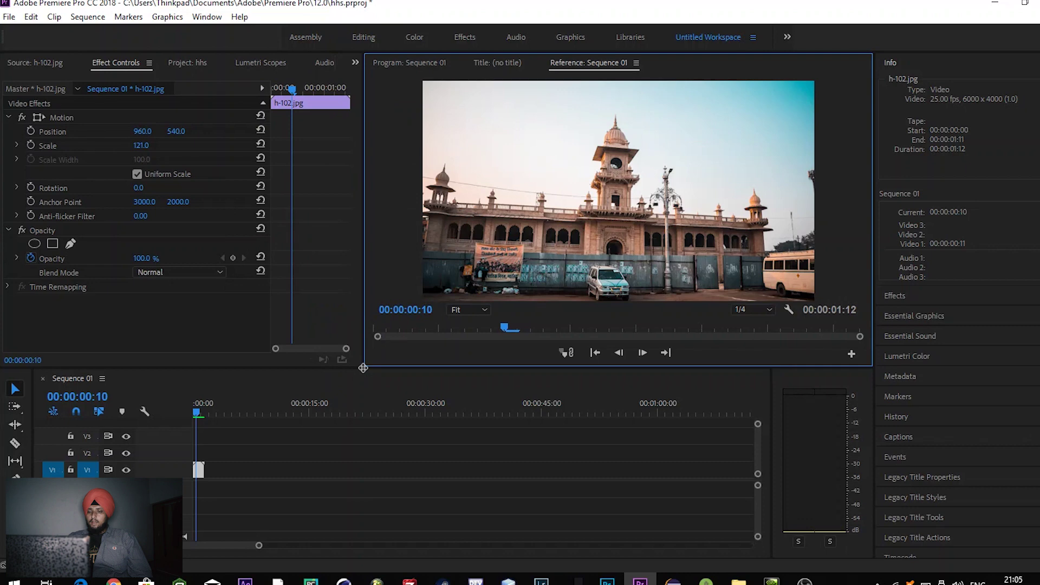
left_click(917, 298)
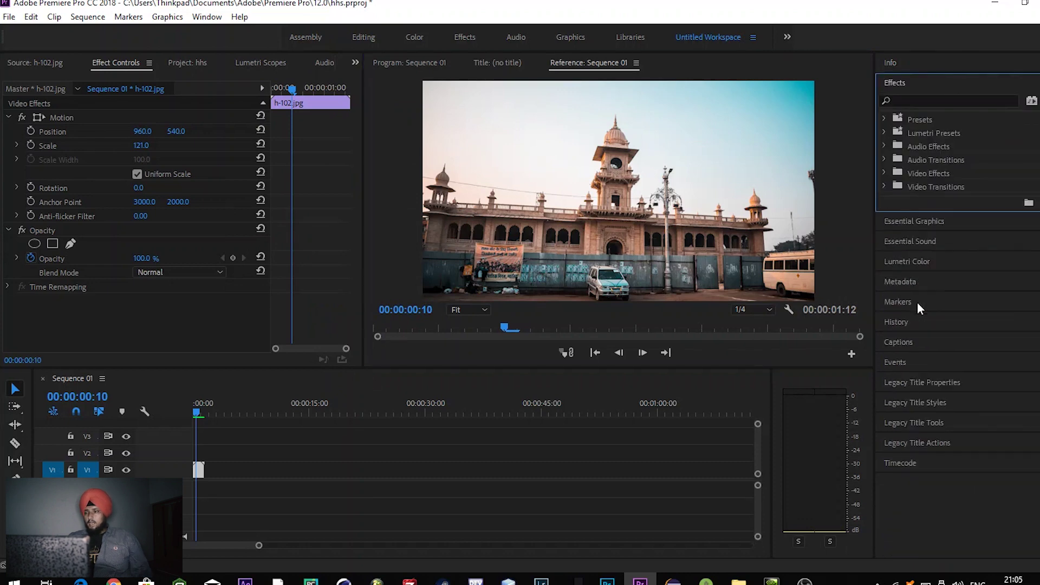
left_click(958, 90)
left_click(948, 83)
left_click(945, 102)
type("warp")
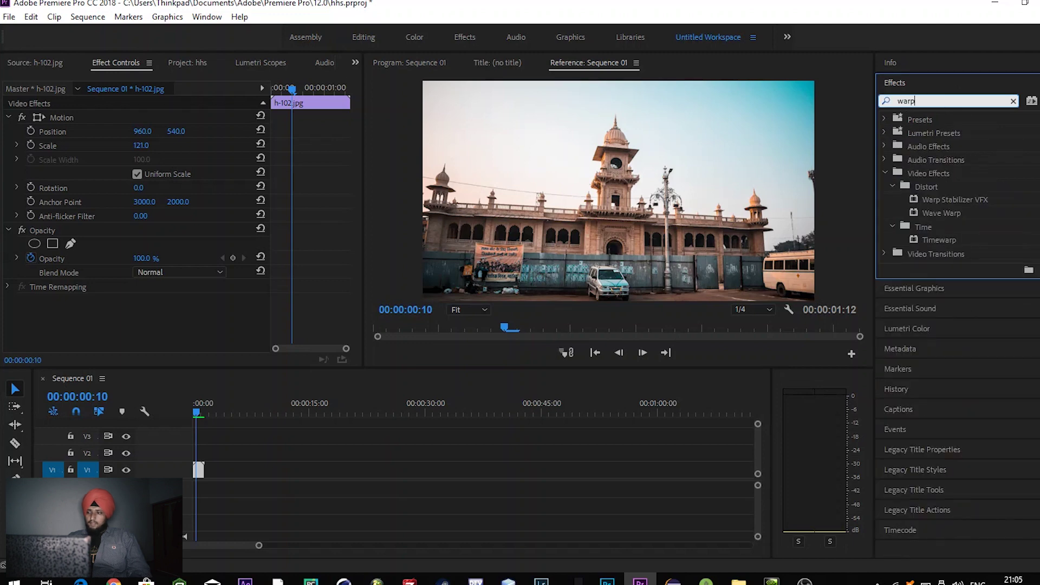
Try to apply the Warp Stabilizer VFX effect directly to the h-102.jpg clip on track V1.
left_click_drag(996, 201, 199, 469)
key("ctrl+z")
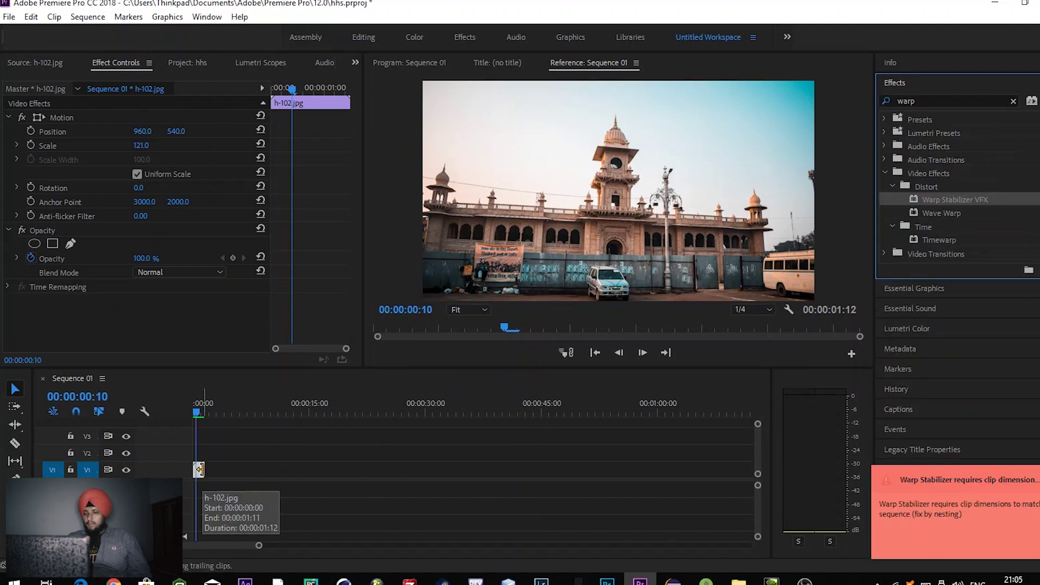
Nest the h-102.jpg clip on V1 under the default name and apply Warp Stabilizer VFX to the nested clip.
right_click(198, 472)
left_click(261, 315)
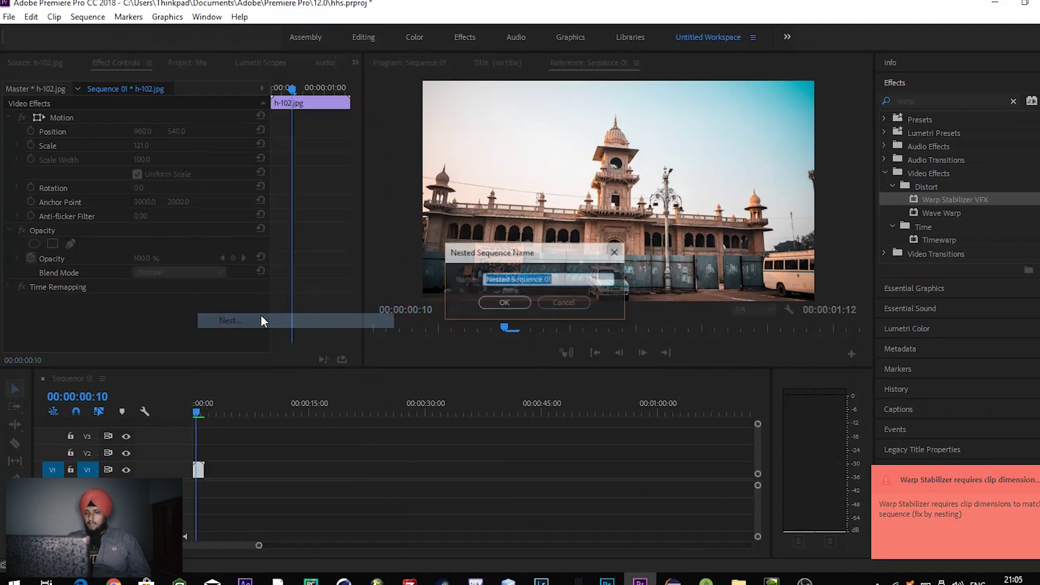
key("Return")
left_click_drag(914, 199, 202, 470)
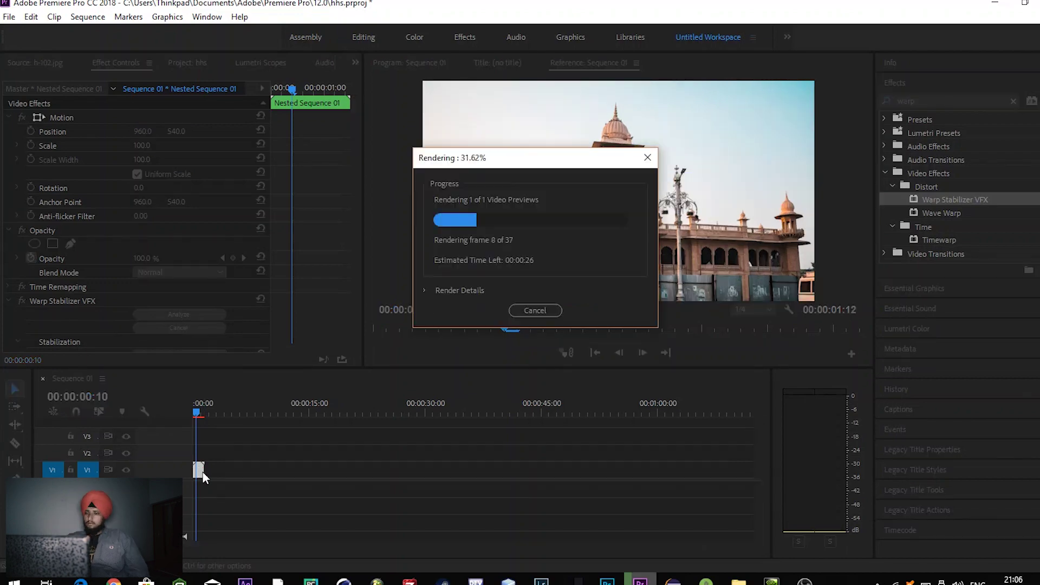
Enlarge the preview monitor and play the stabilized Sequence 01 from its beginning.
left_click_drag(362, 368, 192, 523)
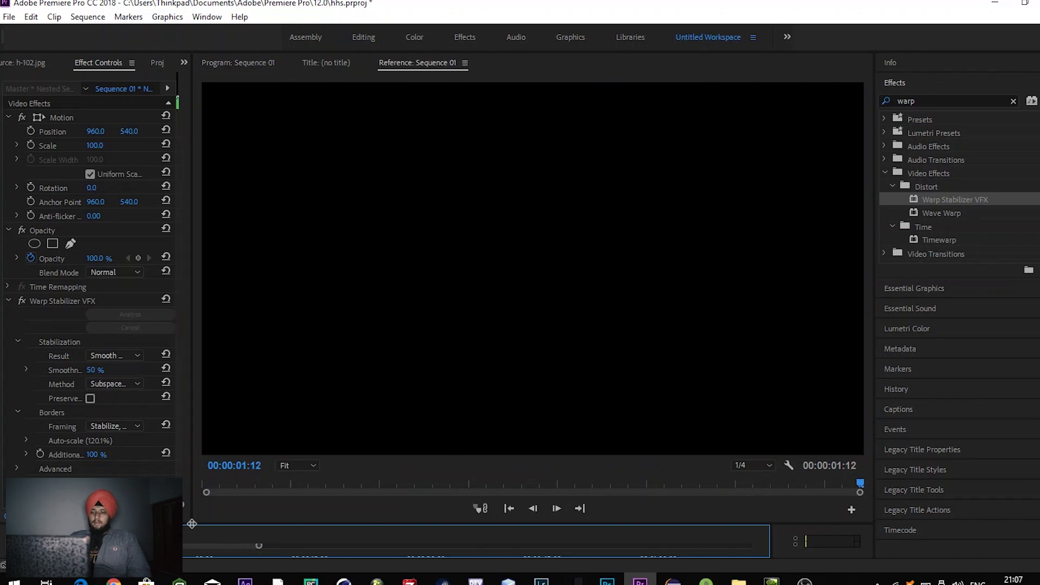
left_click_drag(339, 477, 206, 482)
key("space")
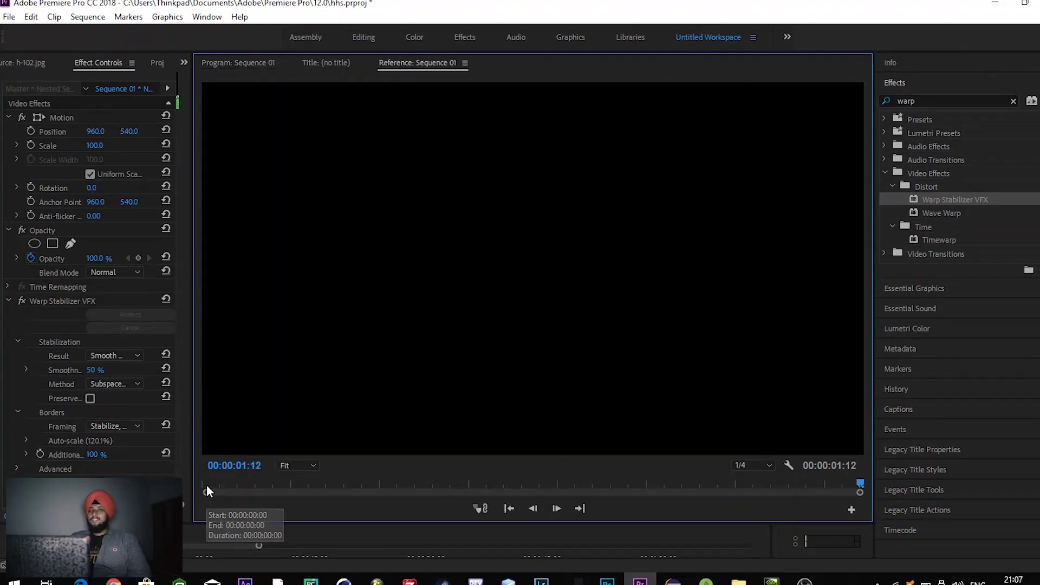
left_click(206, 485)
key("space")
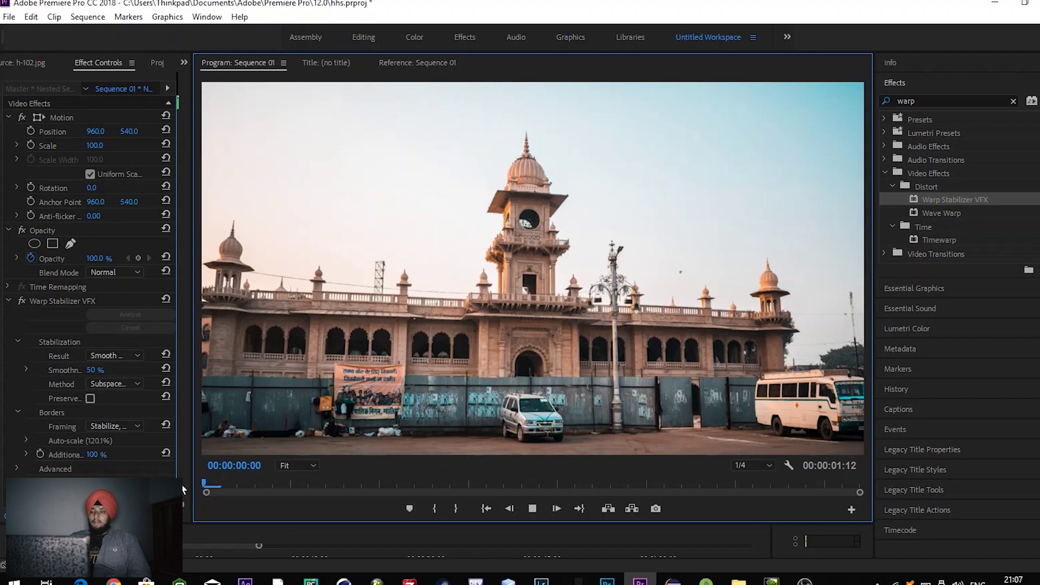